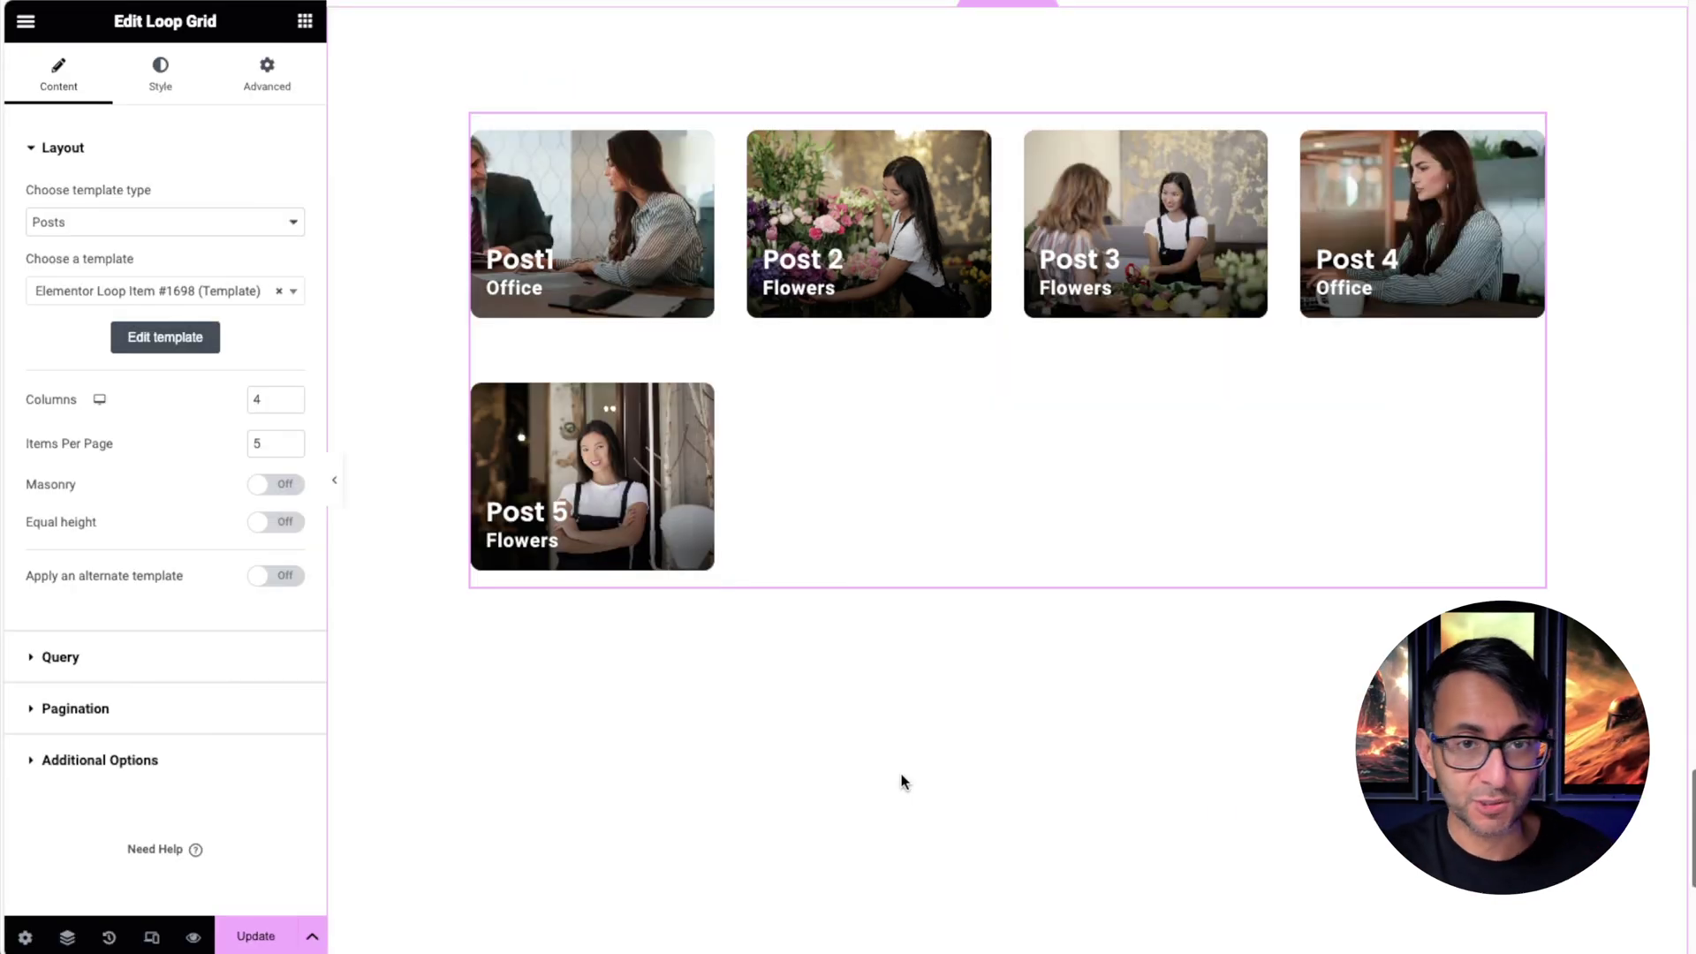
Step: Preview six posts, revert to five, then paste the grid-column/grid-row span rules into the Loop Grid's Custom CSS
click(291, 439)
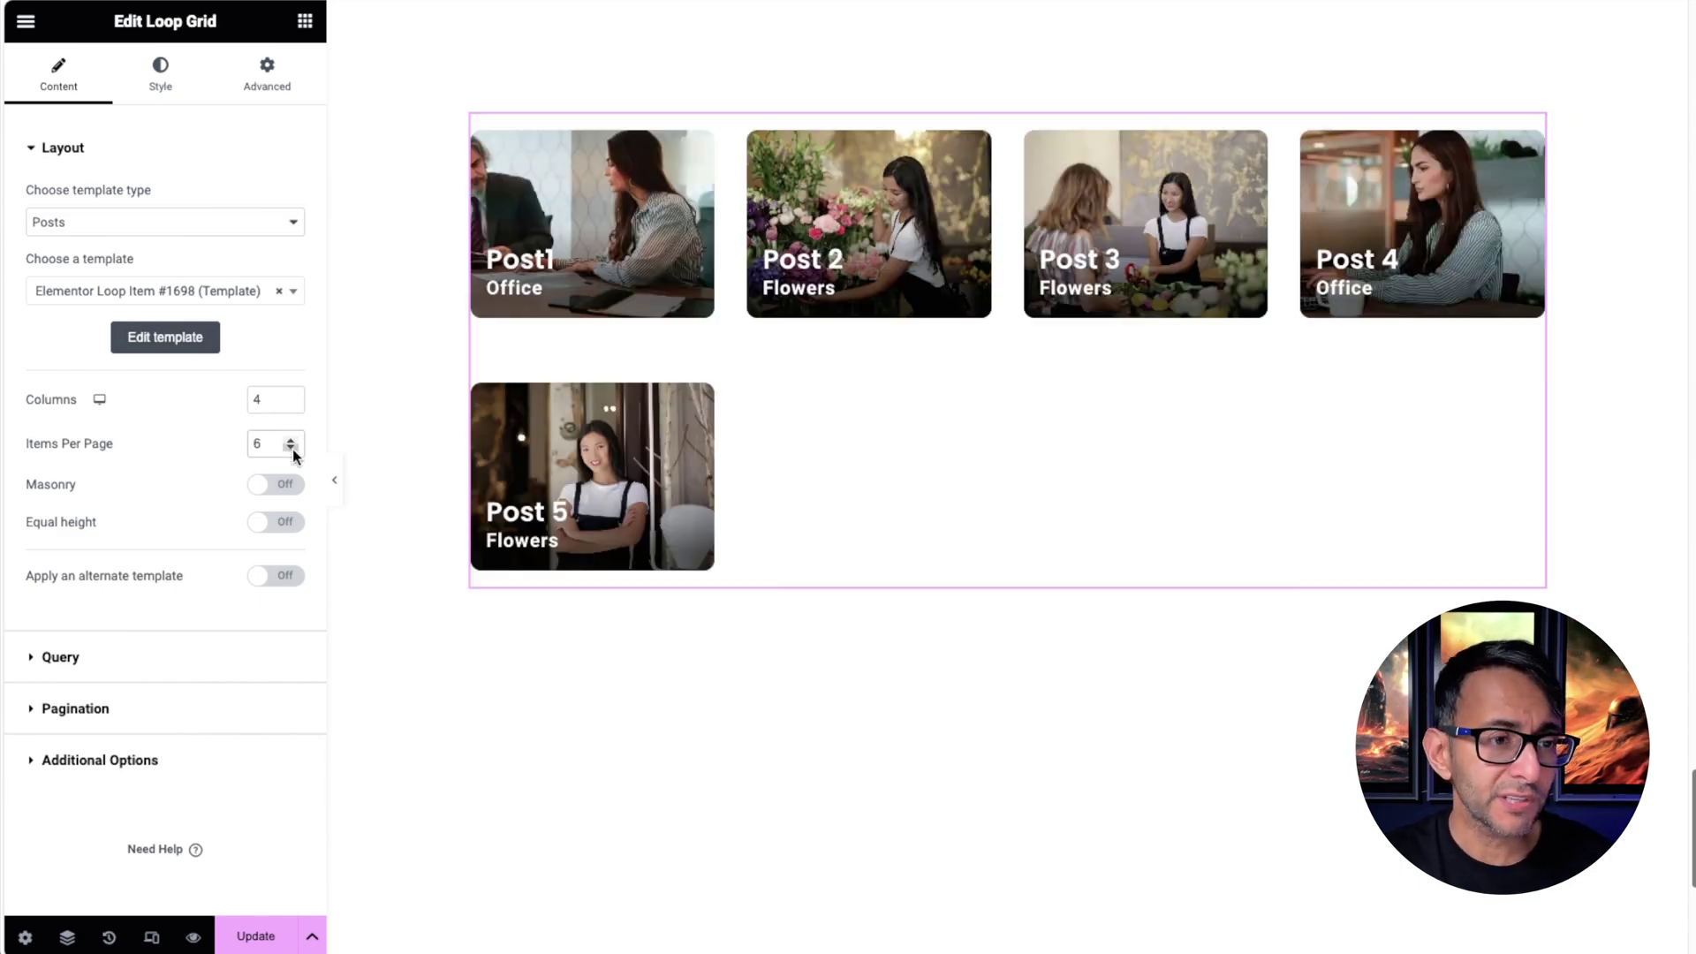
click(292, 447)
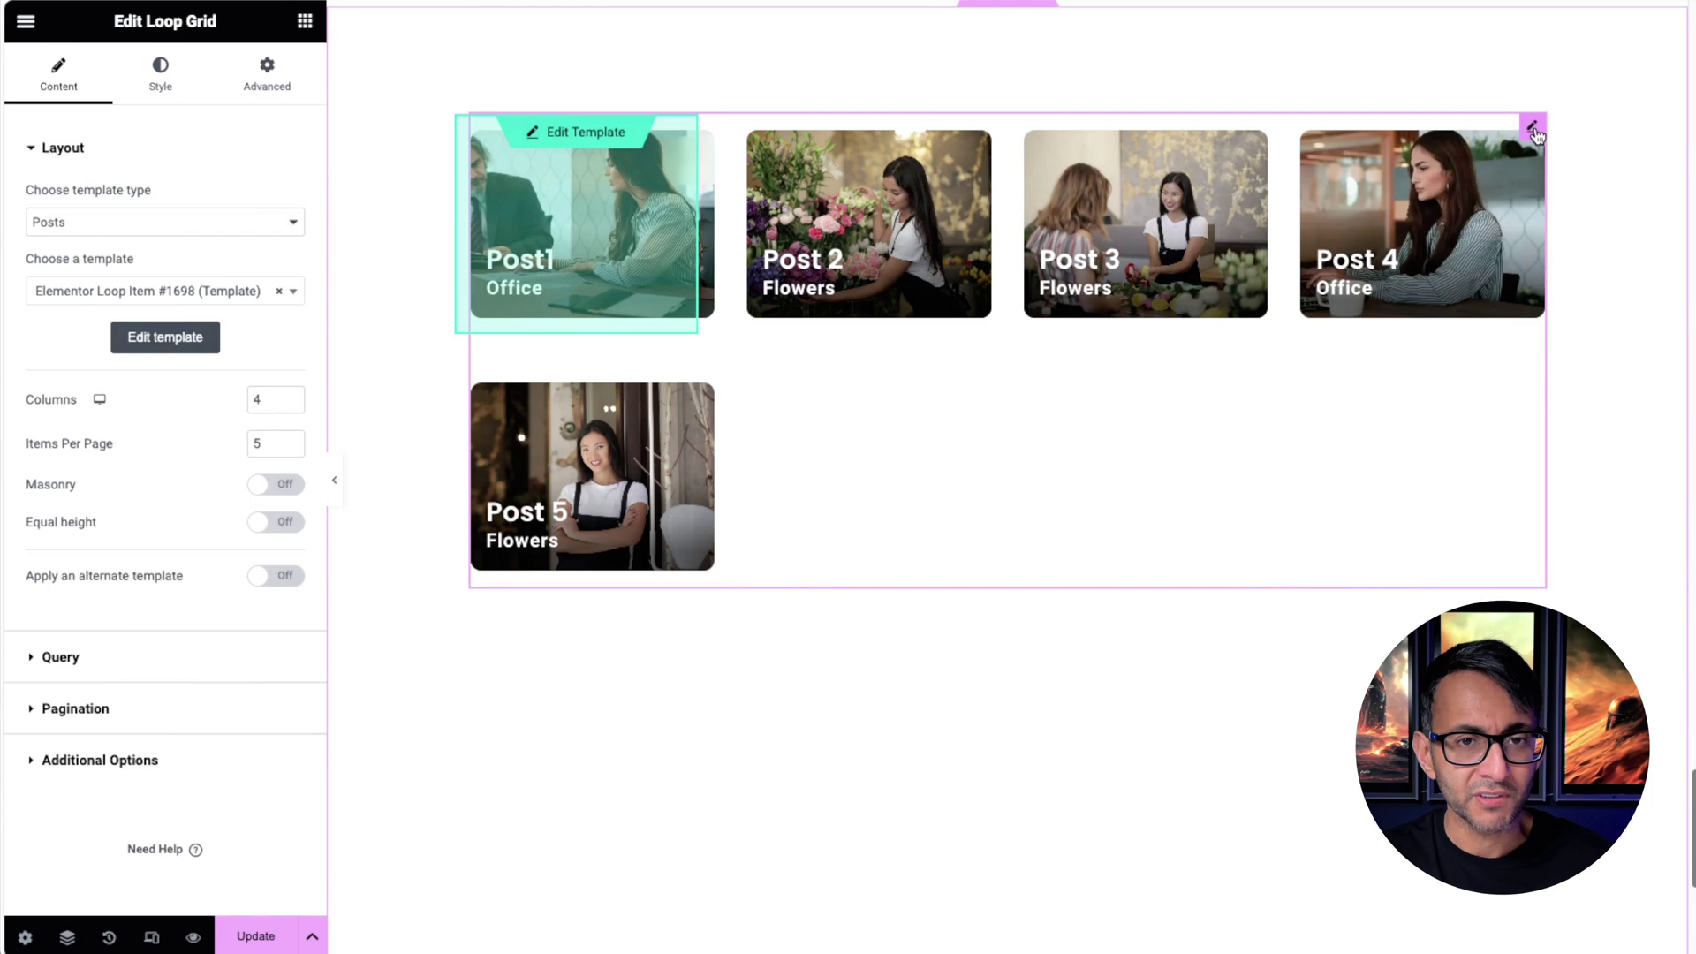
click(268, 92)
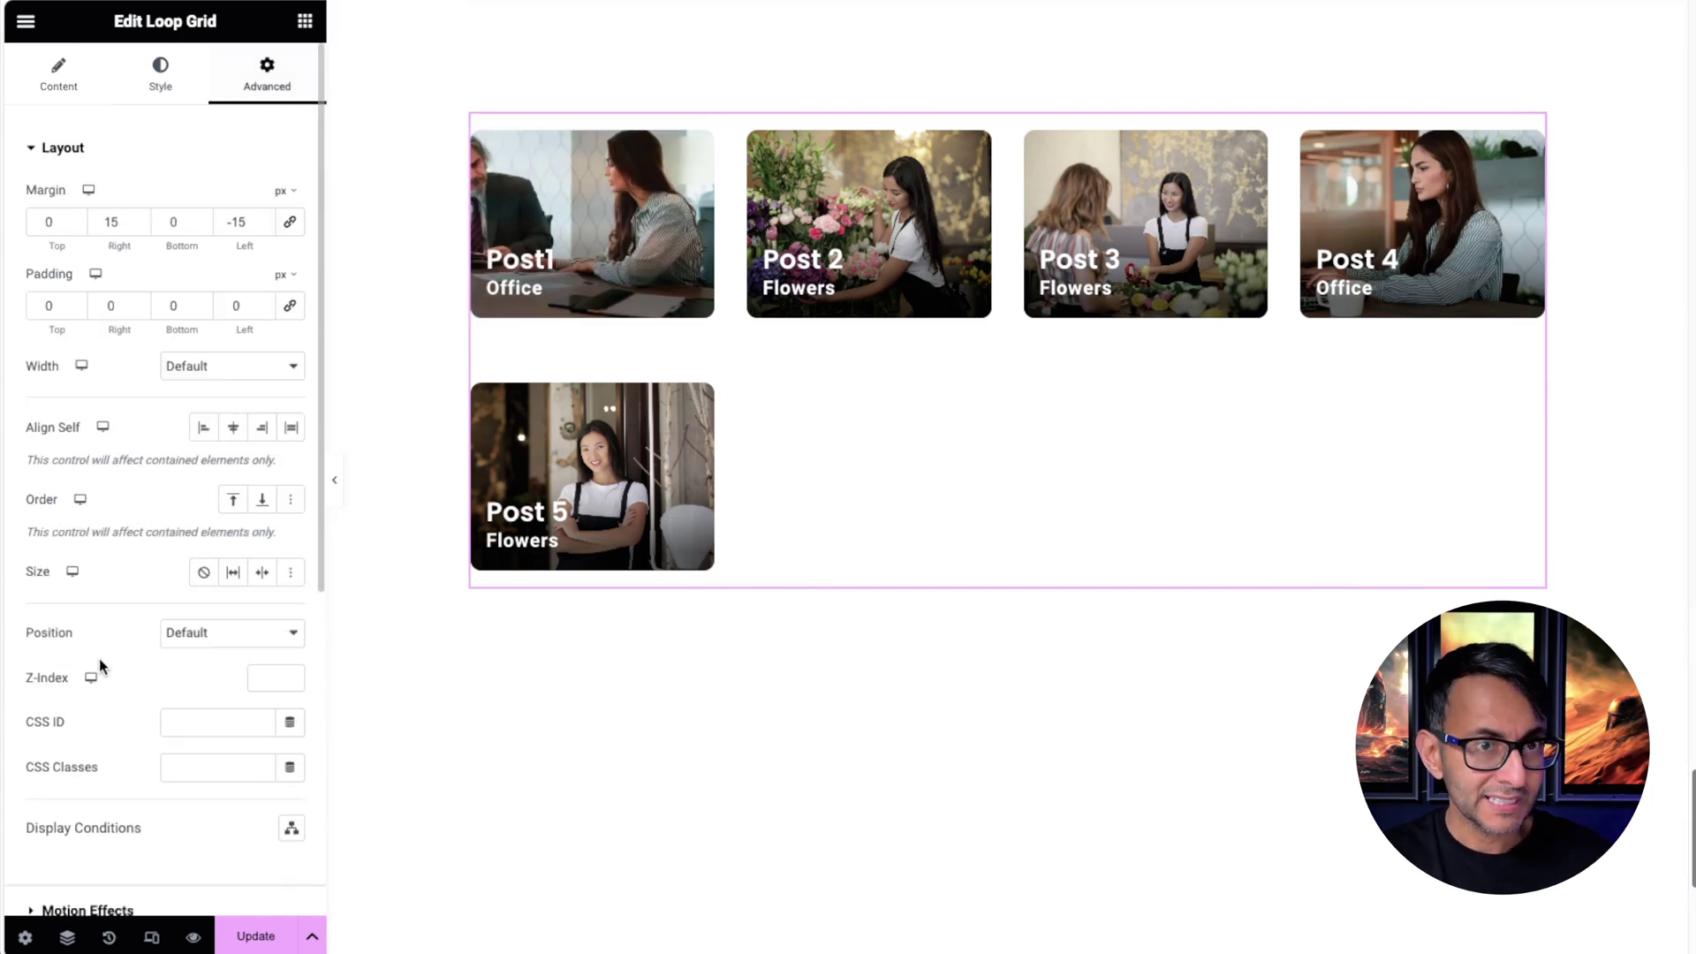
scroll(99, 659, down, 5)
click(110, 758)
click(165, 703)
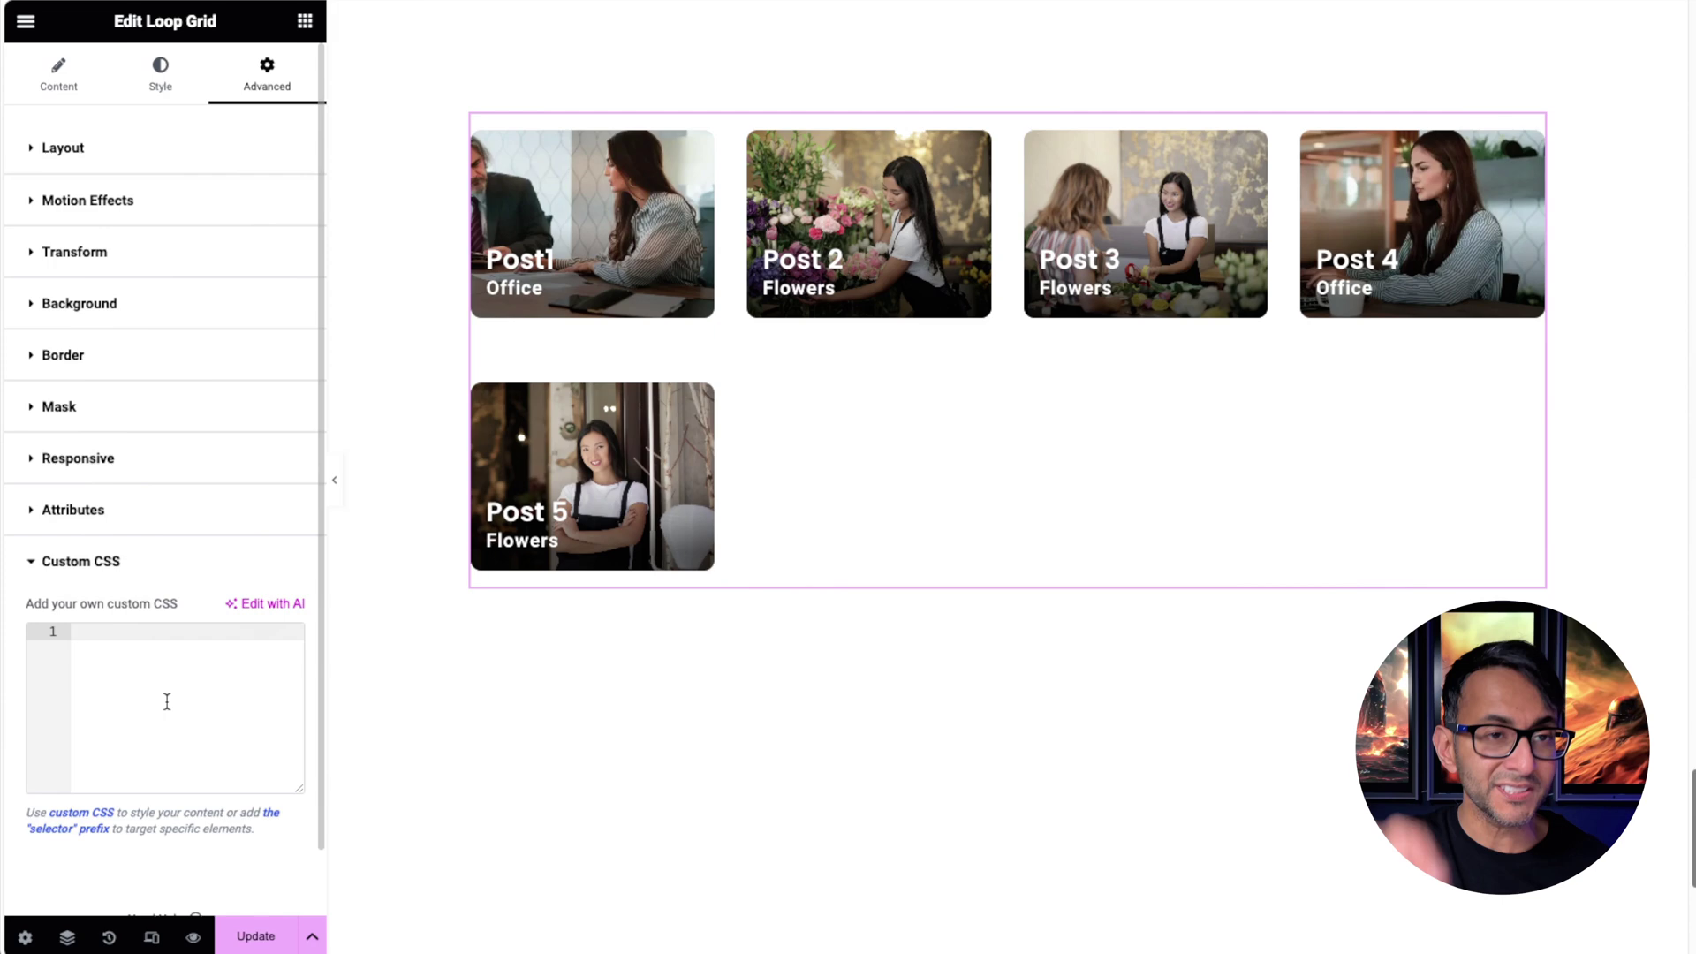
text(selector .e-loop-item {   grid-column: span 1;   grid-row: span 1; }  selector .e-loop-item:nth-of-type(5n-4) {   grid-column: span 2;   grid-row: span 3; }  selector .e-loop-item:nth-of-type(5n-2) {   grid-column: span 1;   grid-row: span 2; })
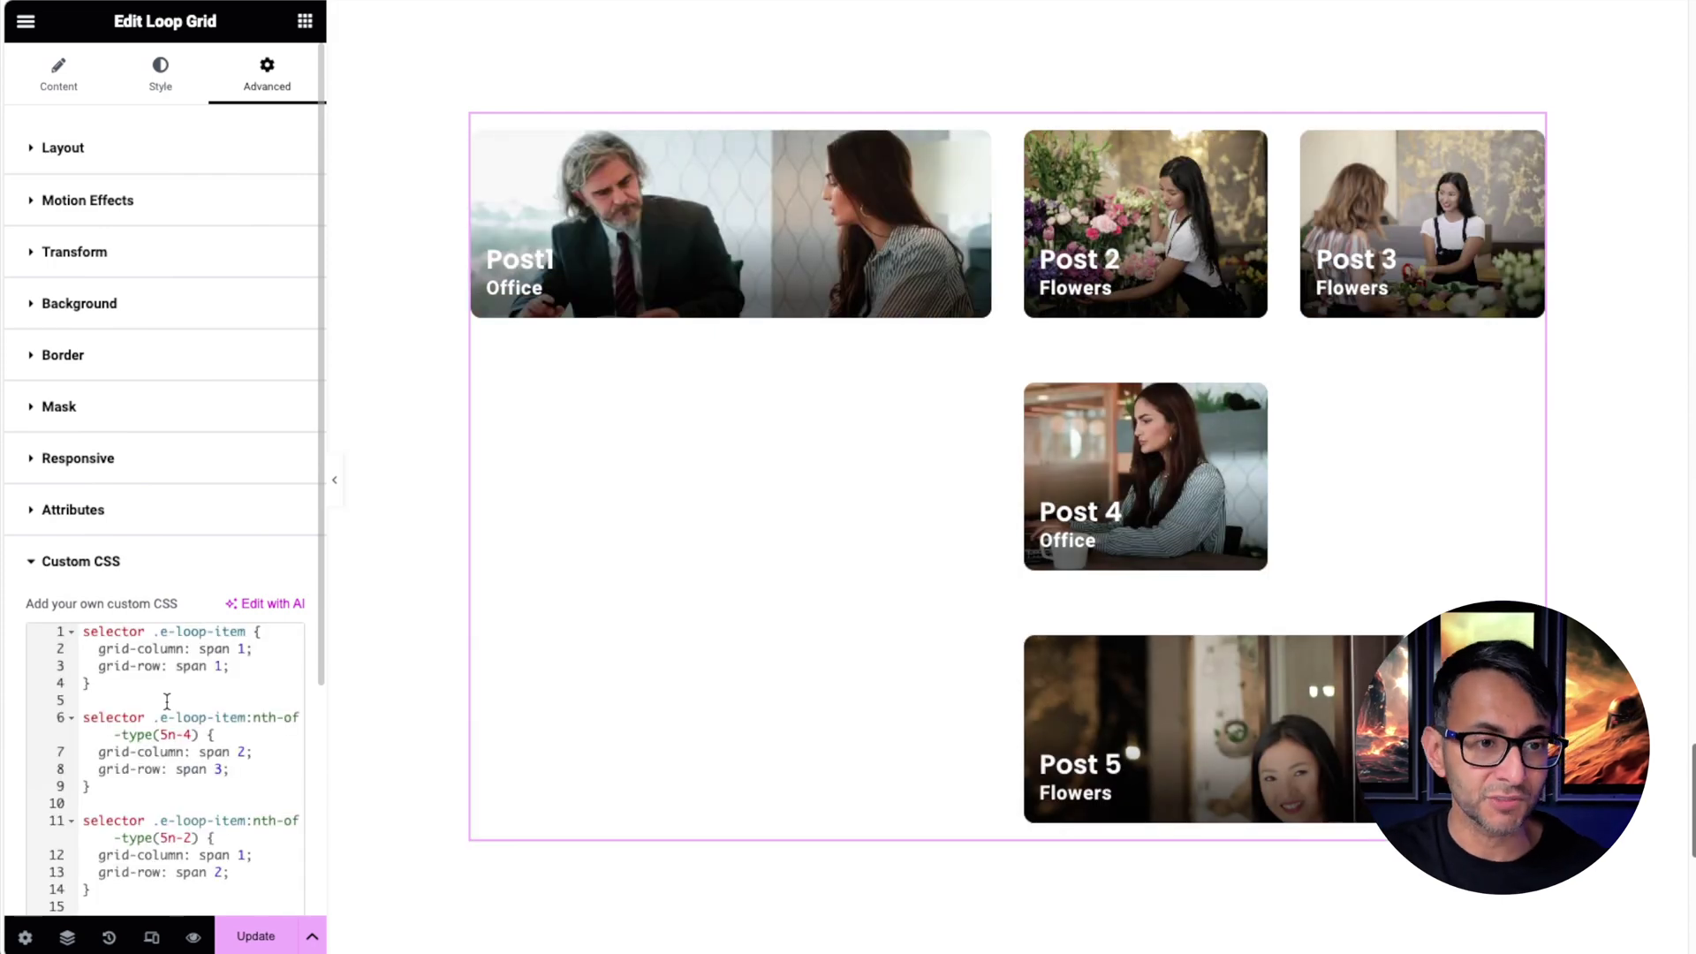
scroll(496, 864, down, 1)
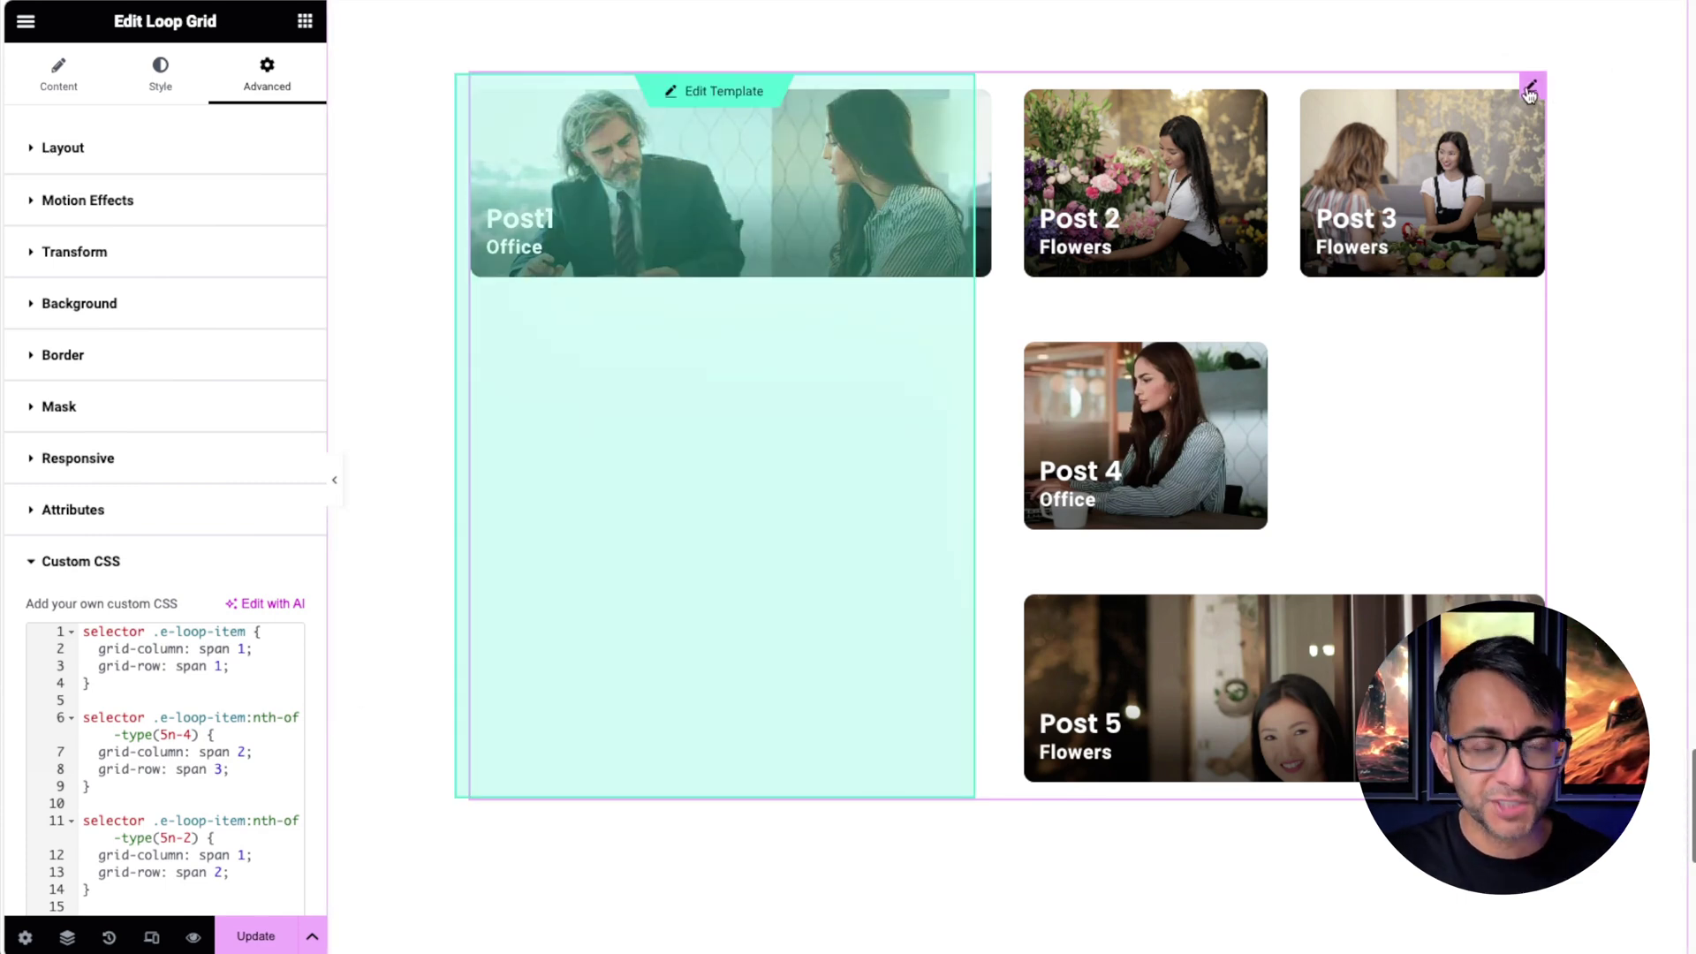
Step: Compare the Equal height and Masonry toggles, ending with Masonry off and Equal height on
click(53, 88)
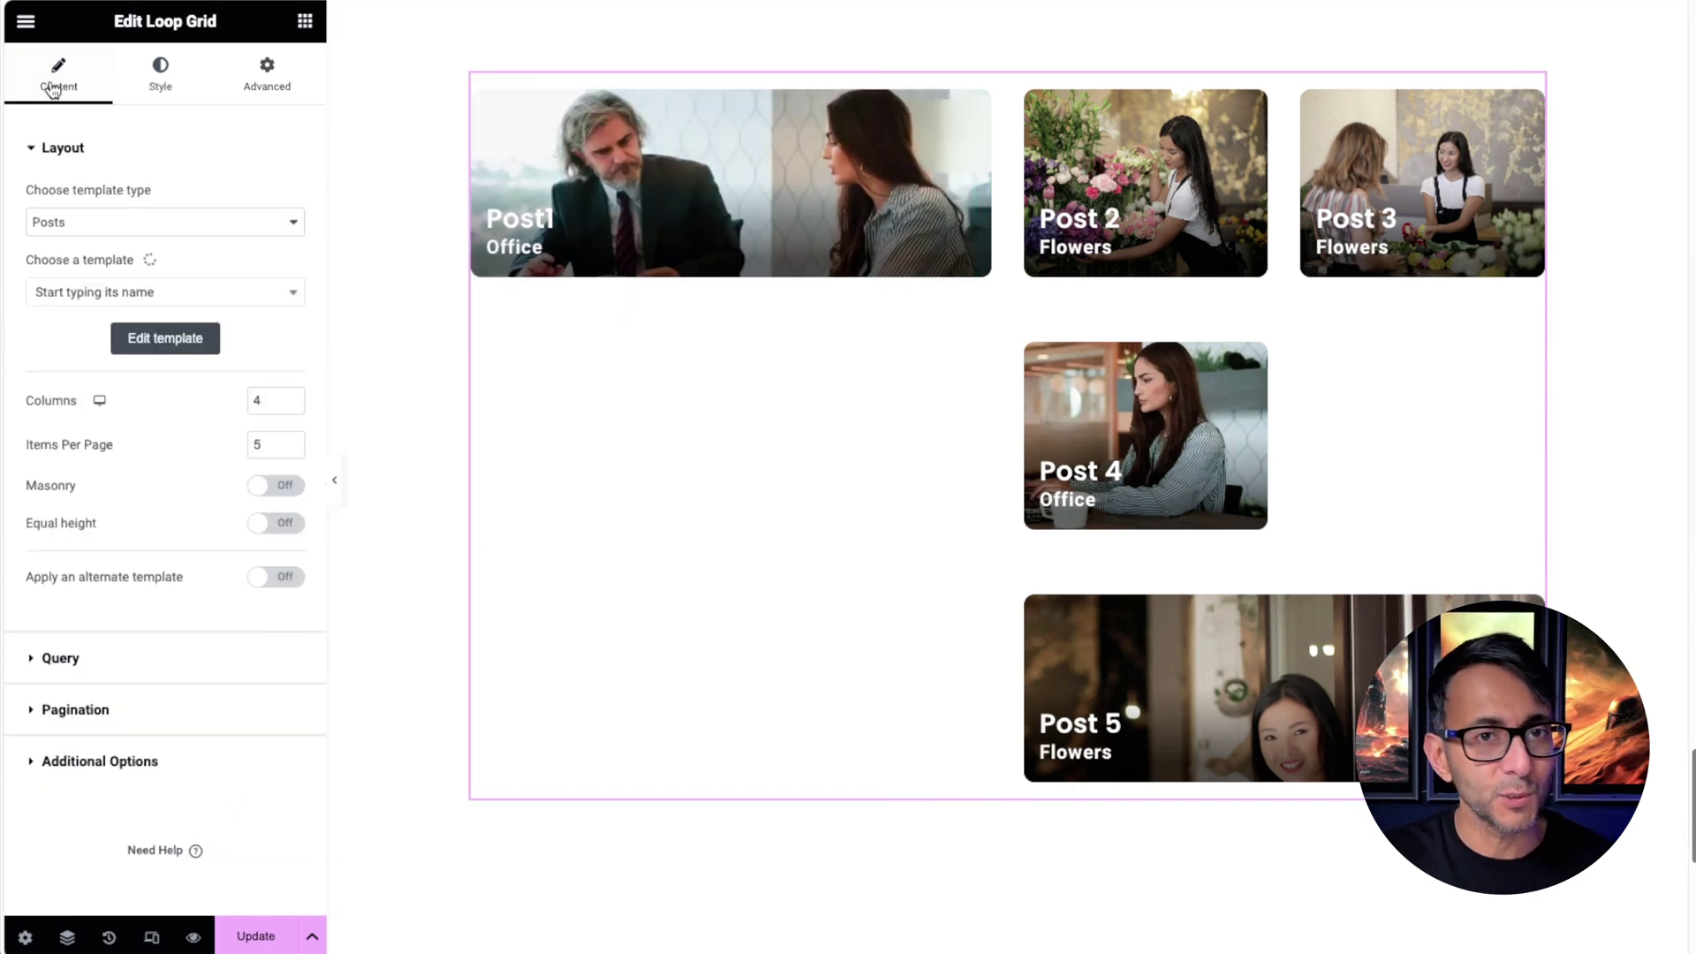
click(291, 525)
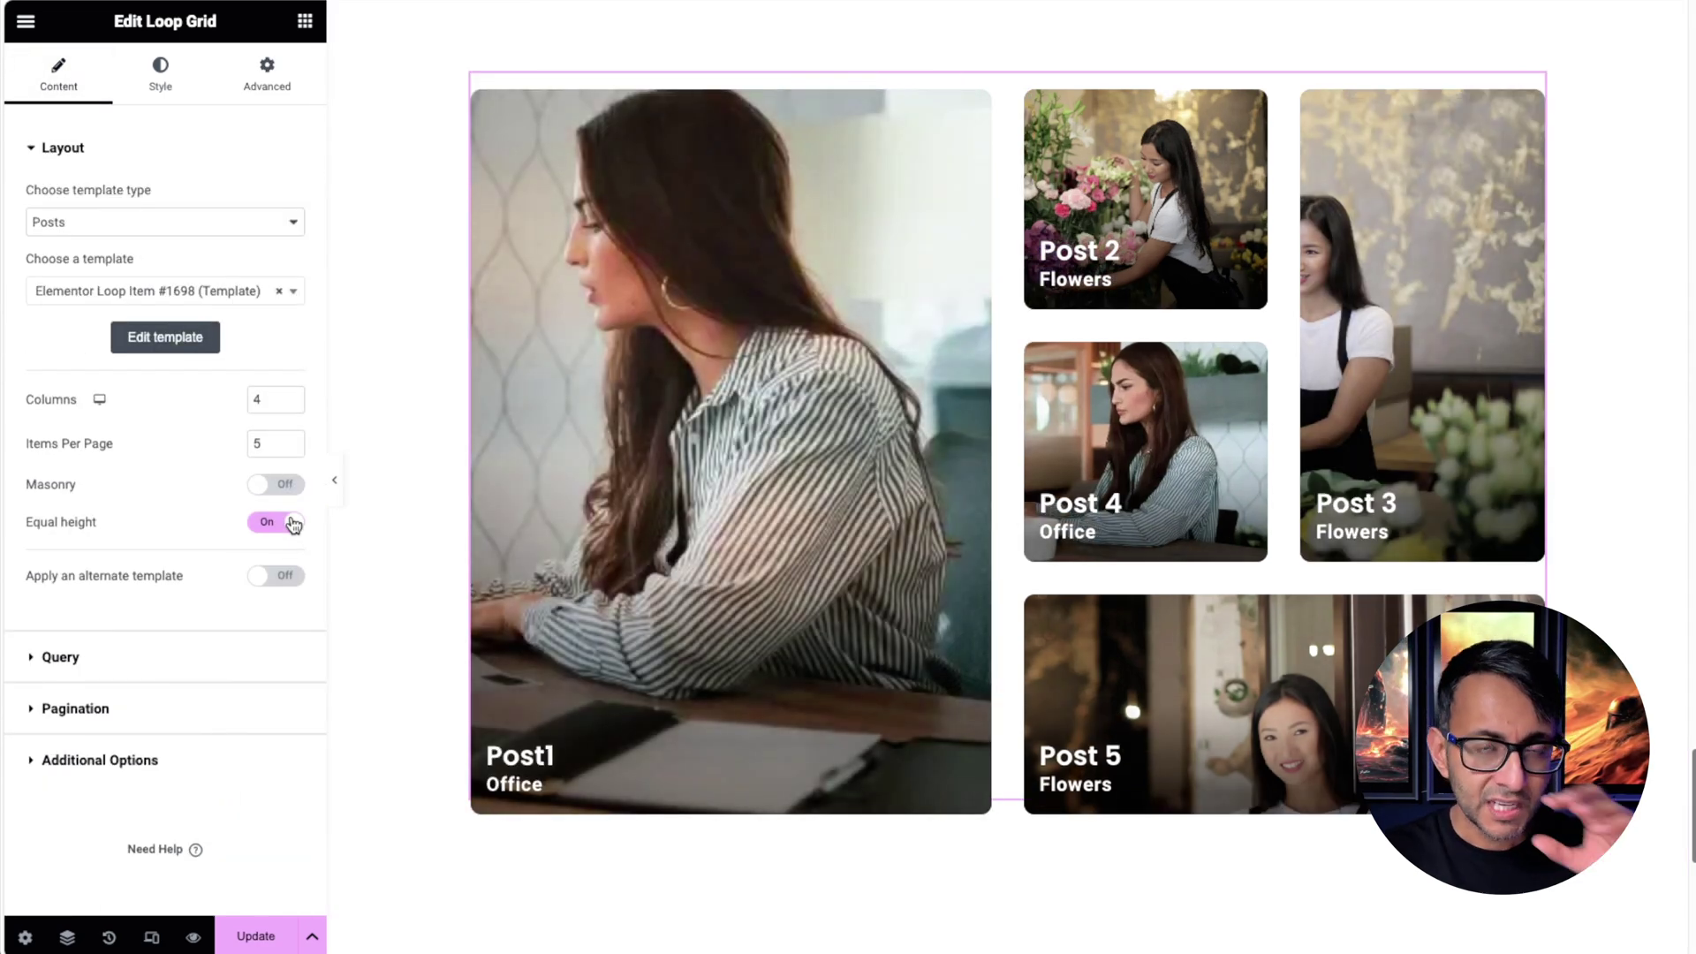
click(287, 524)
click(288, 485)
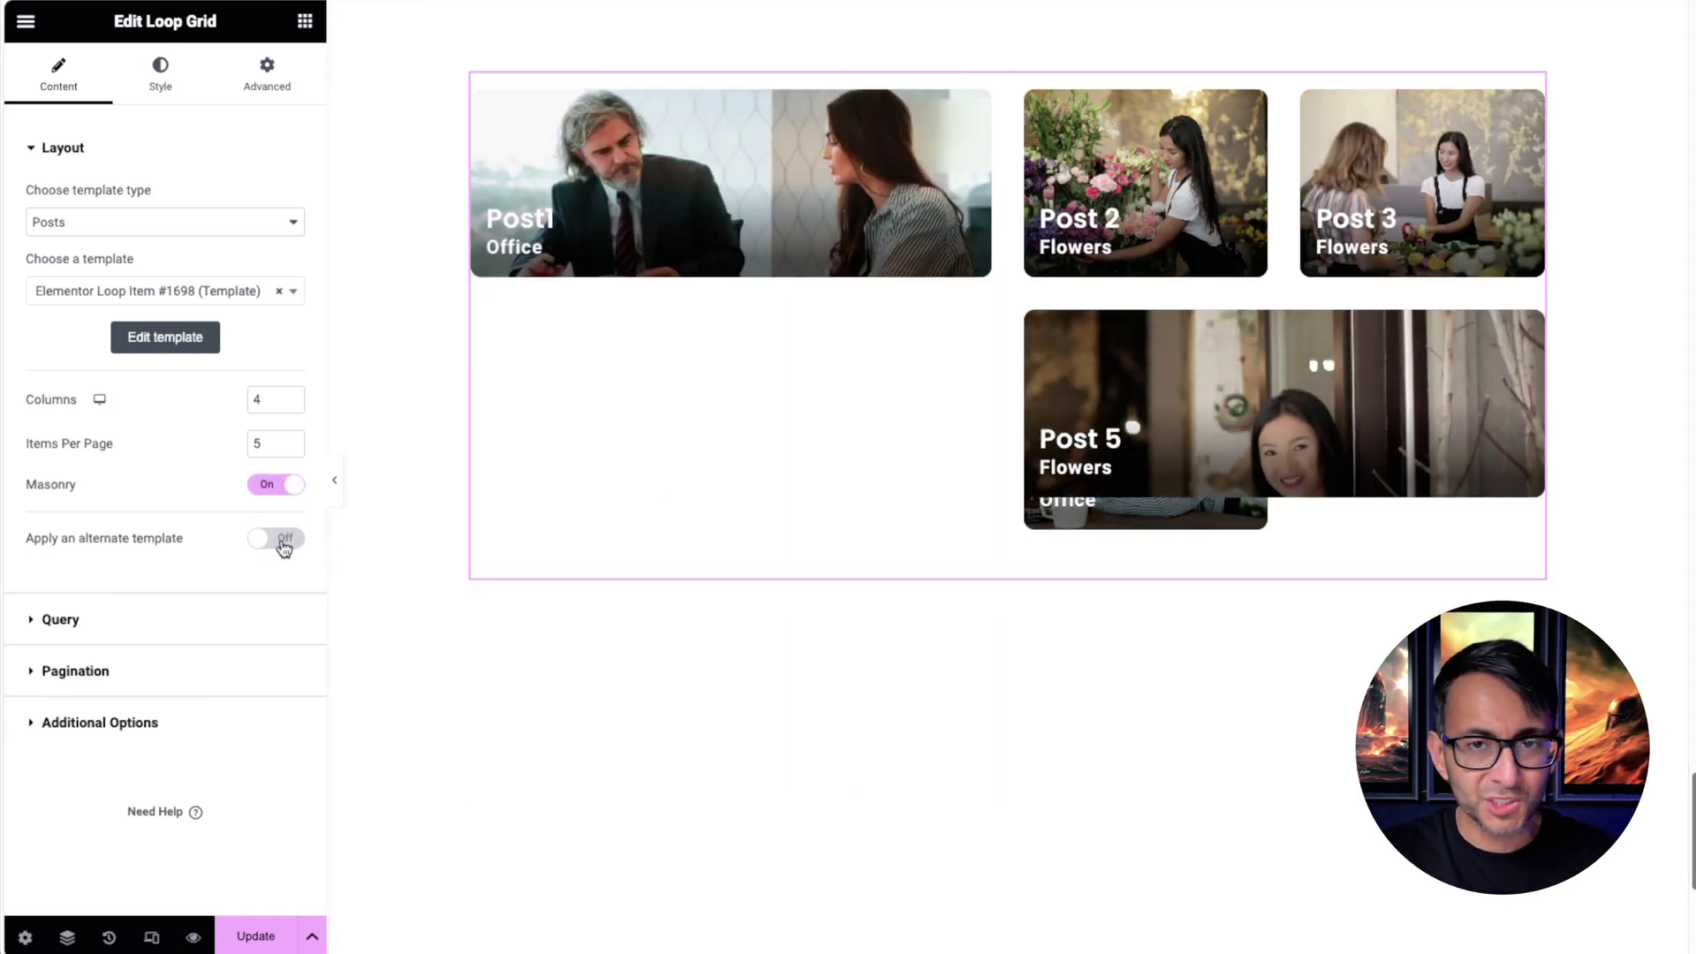
click(277, 484)
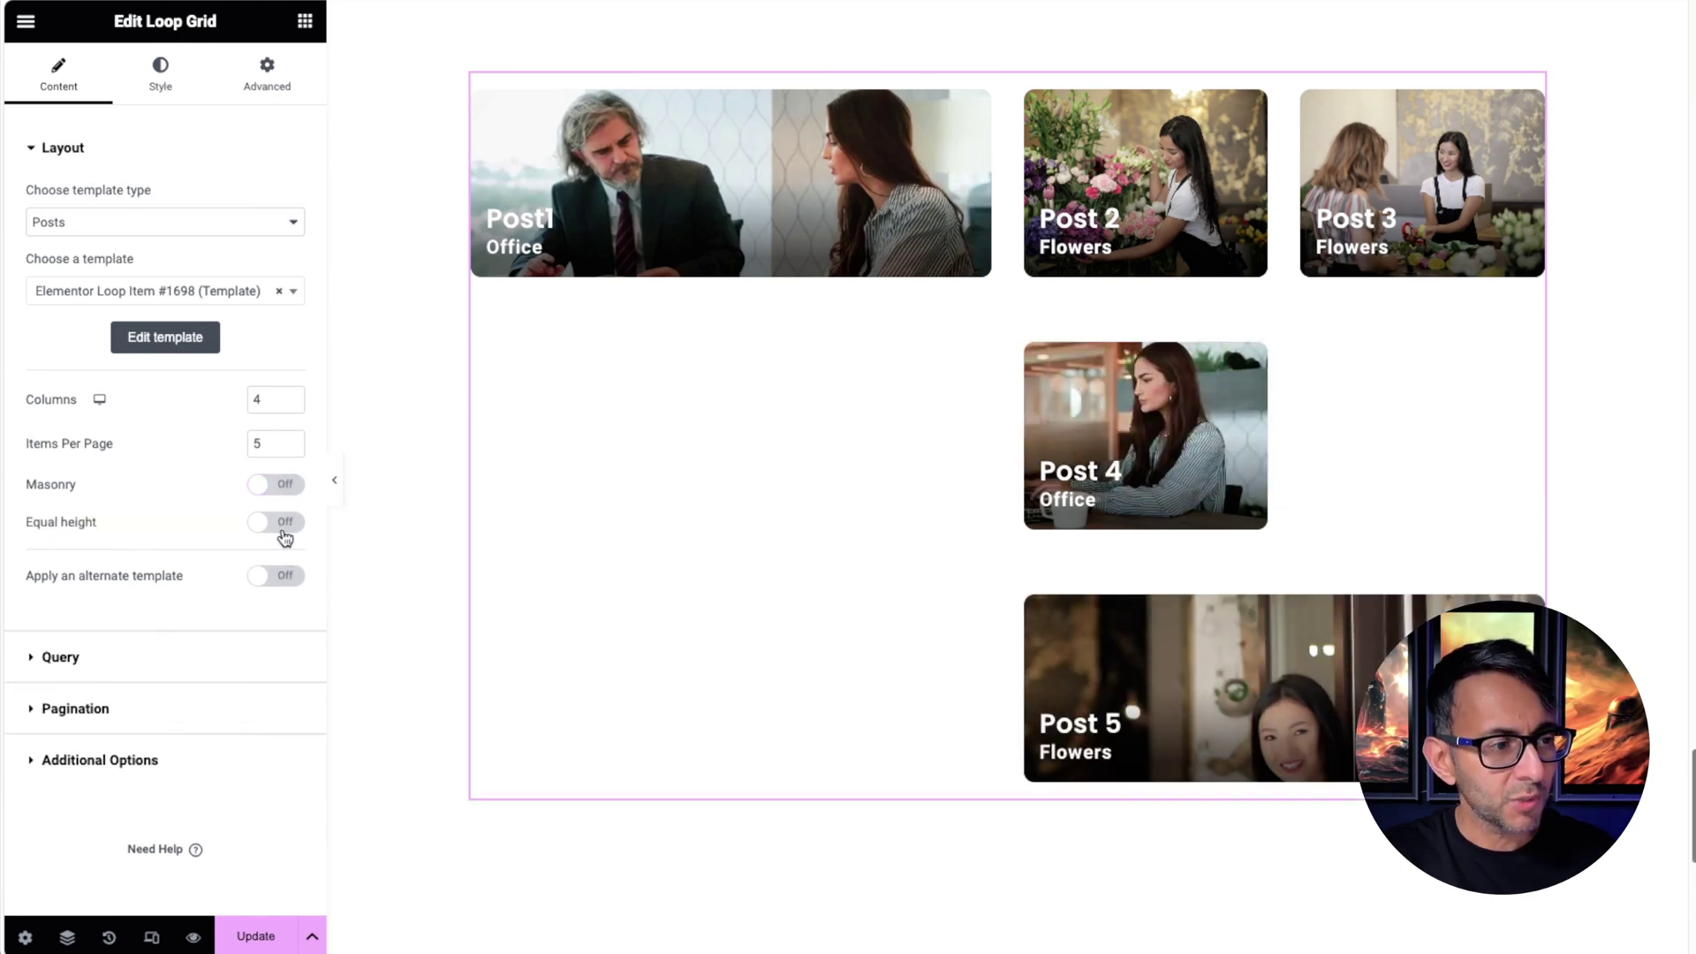
click(281, 524)
click(278, 485)
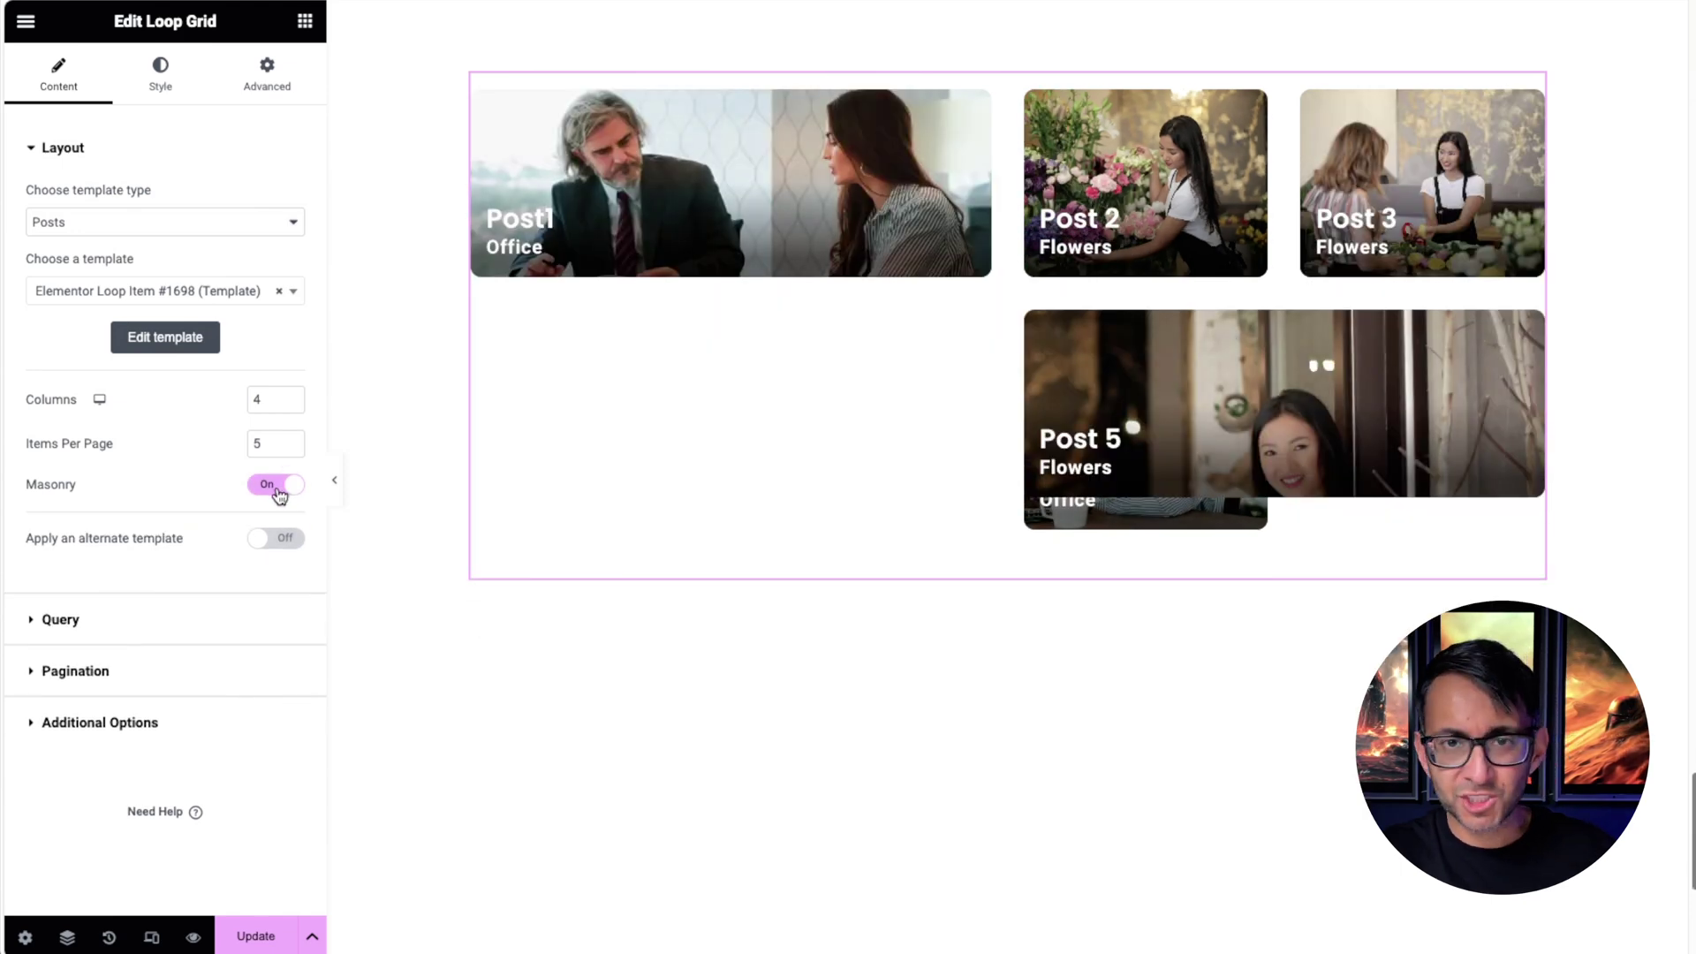
click(278, 485)
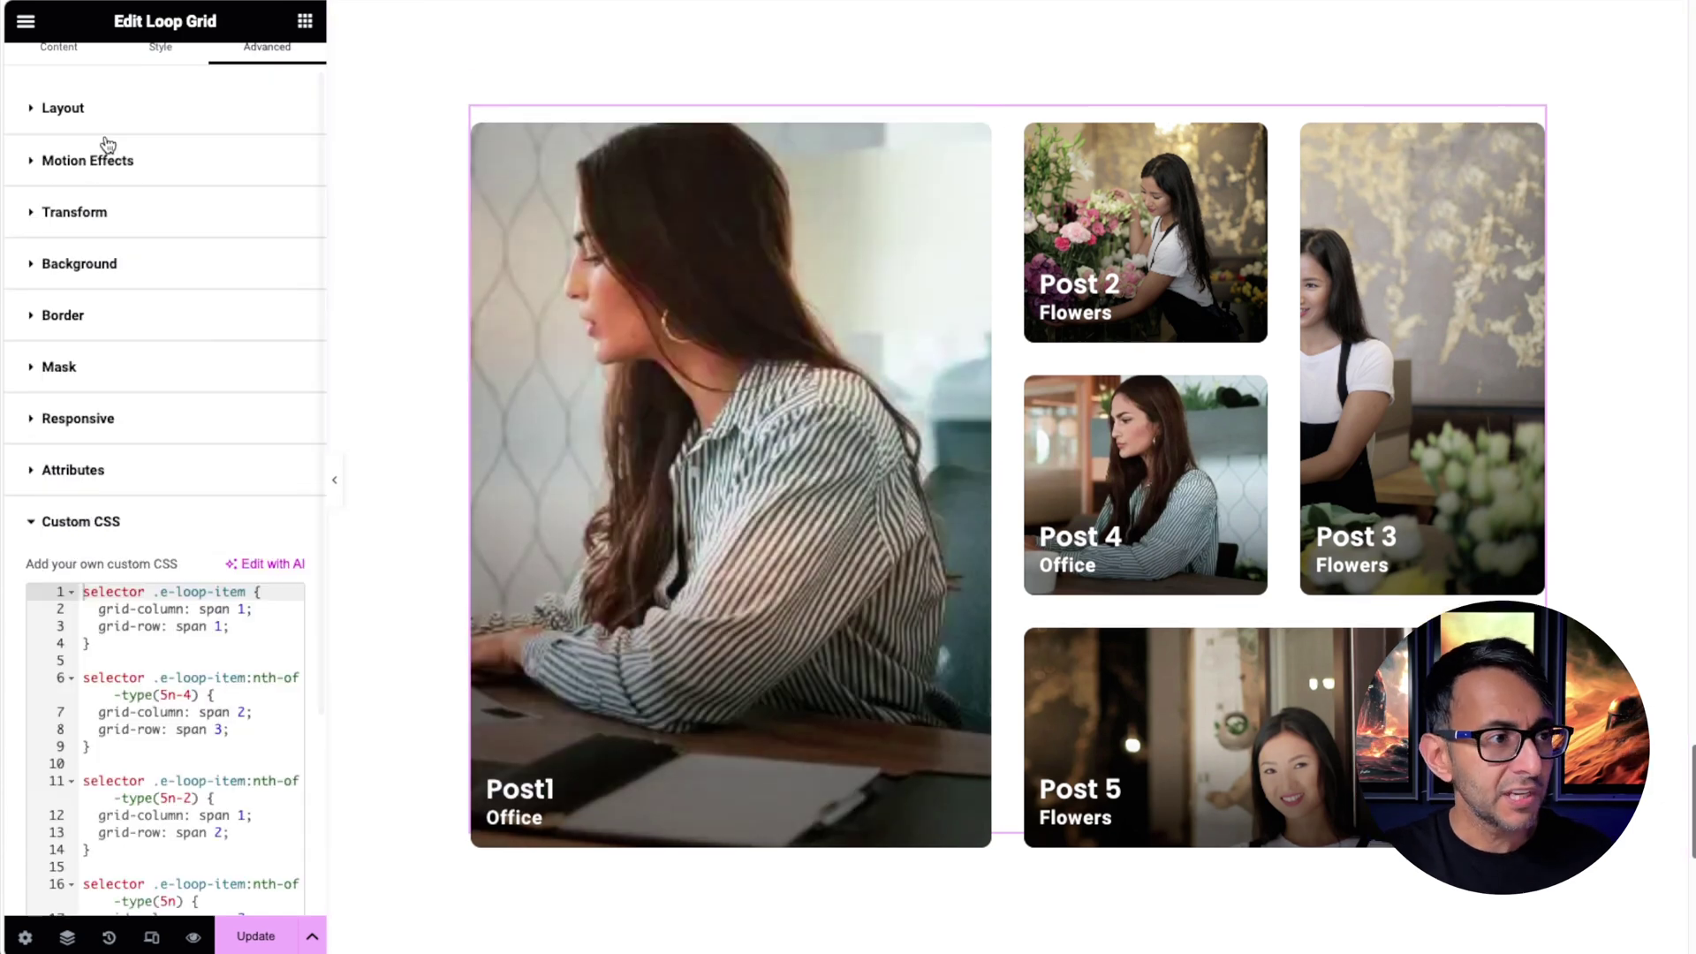
scroll(106, 142, up, 2)
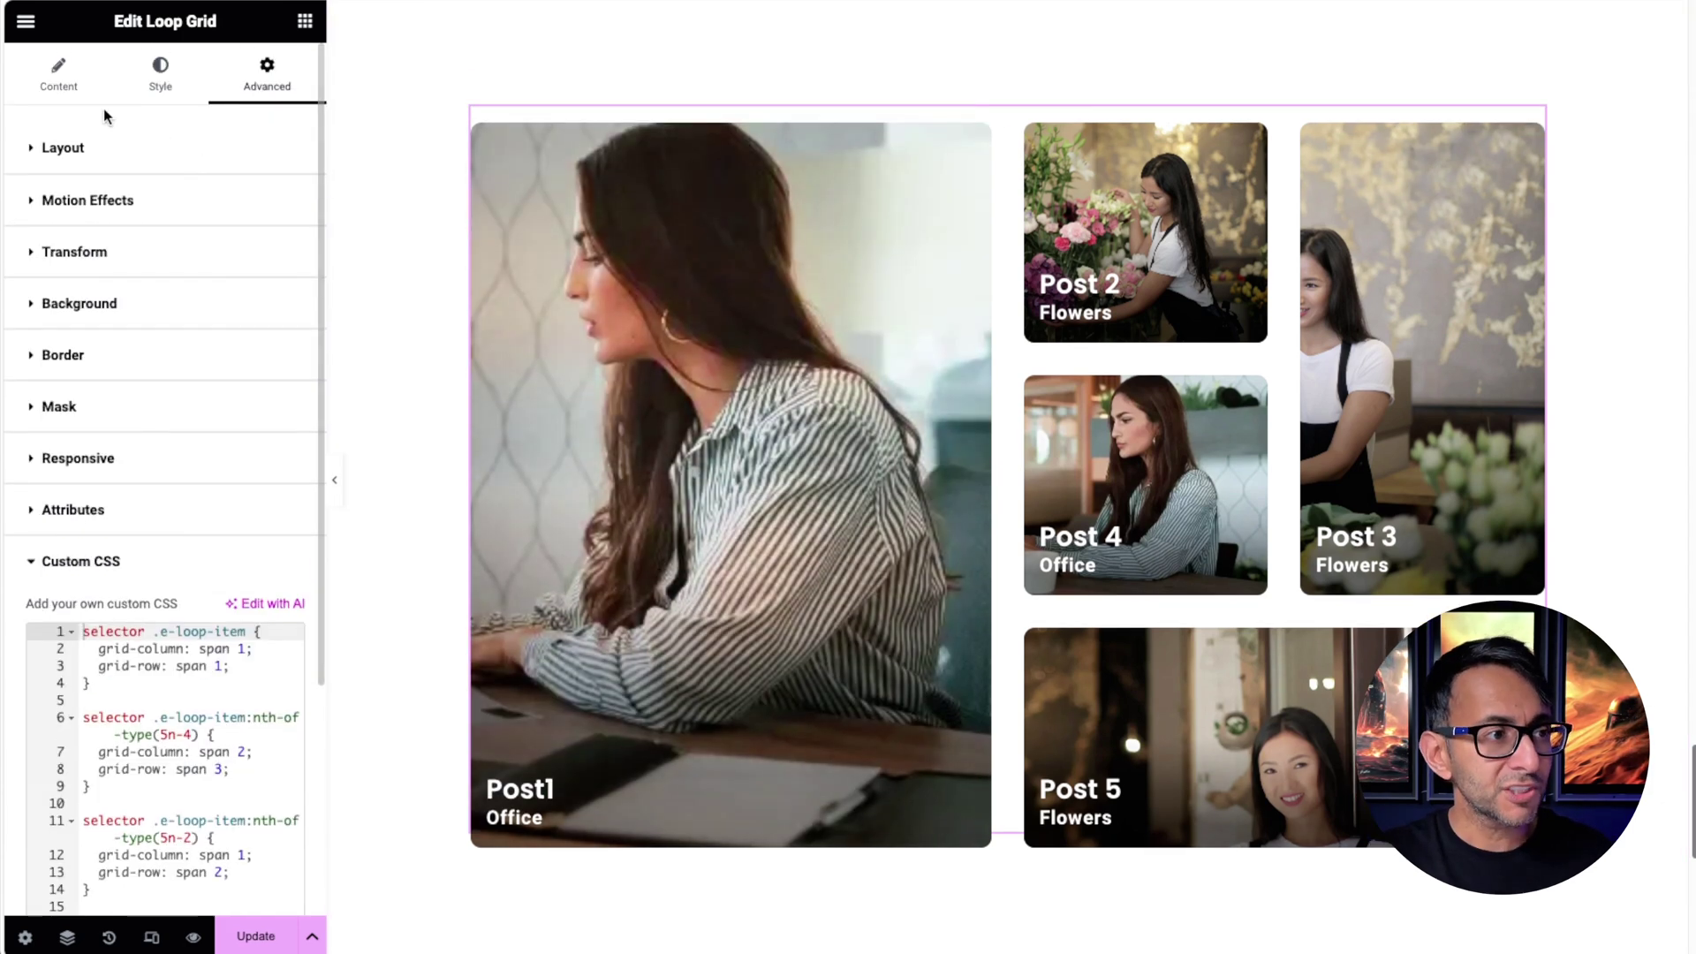
click(63, 89)
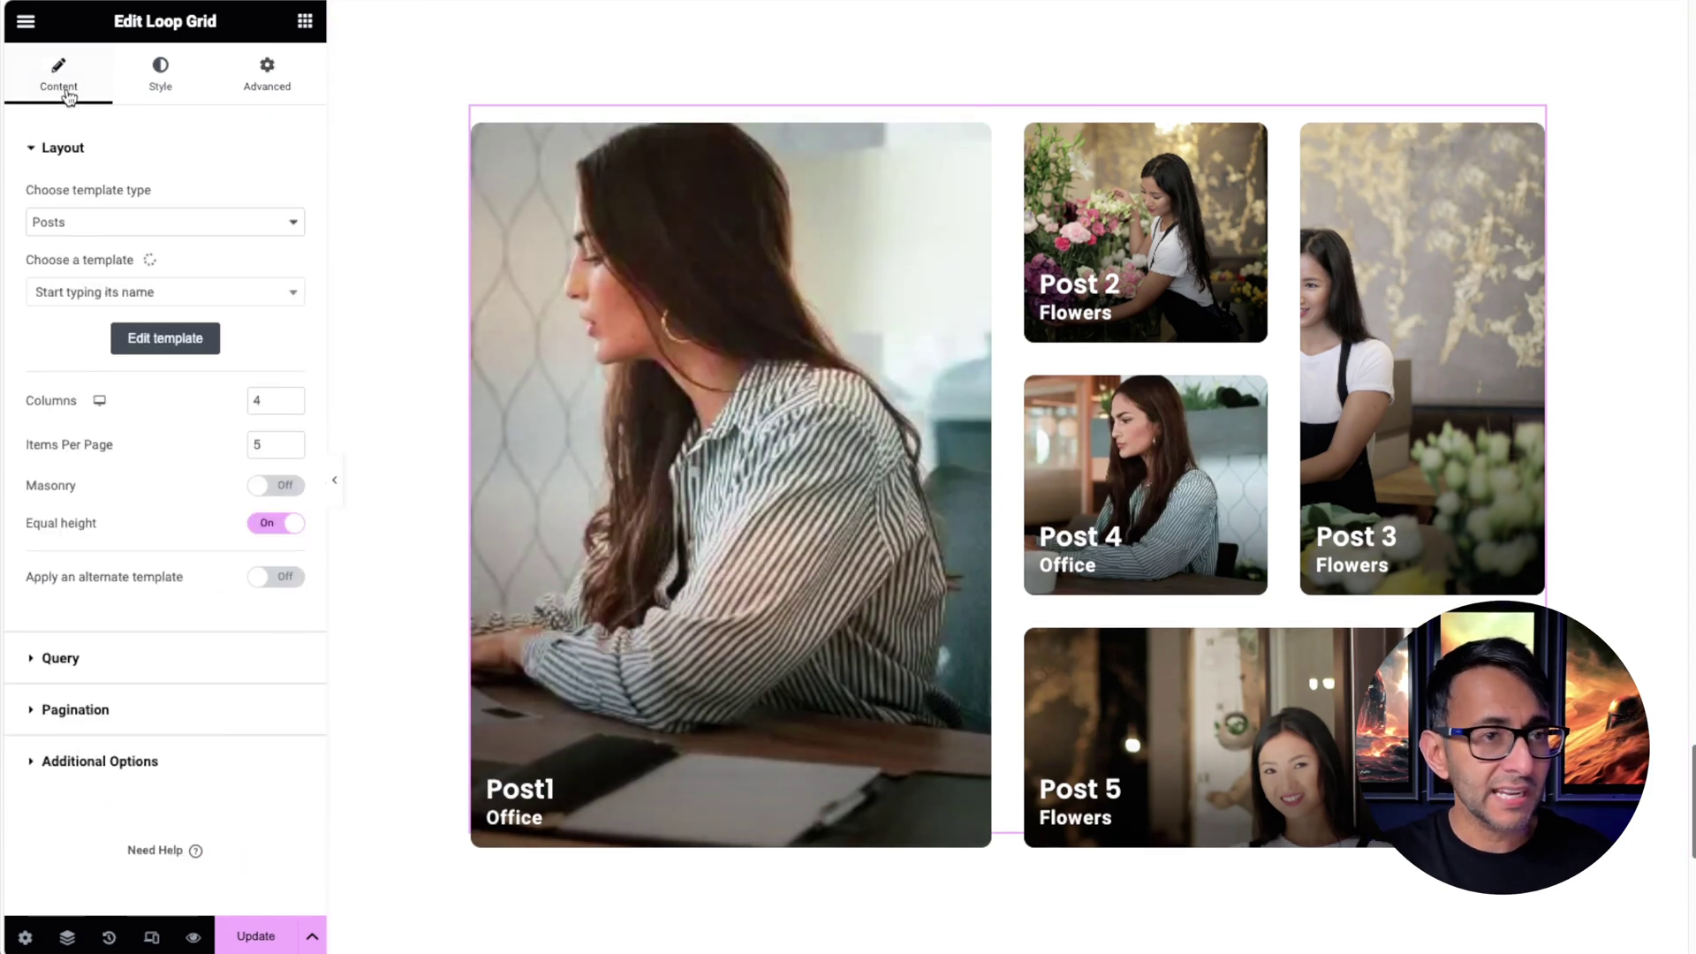
Step: Preview the Query sorted by Order DESC, then set Order back to ASC
click(210, 660)
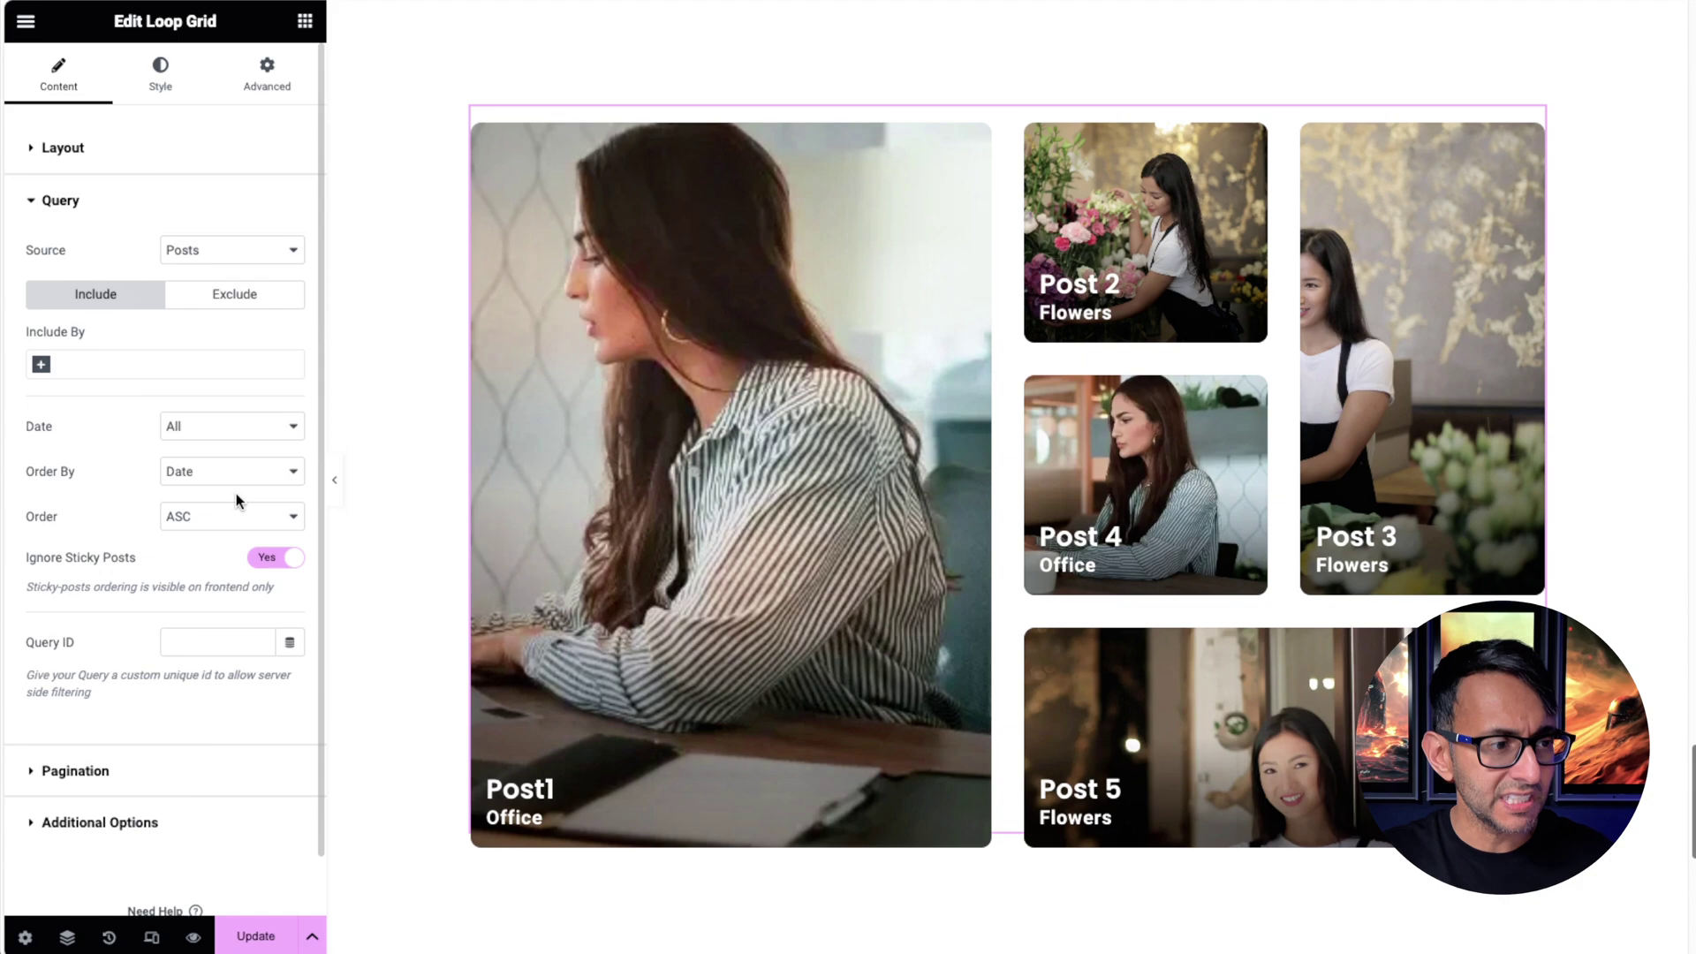
click(216, 517)
click(205, 540)
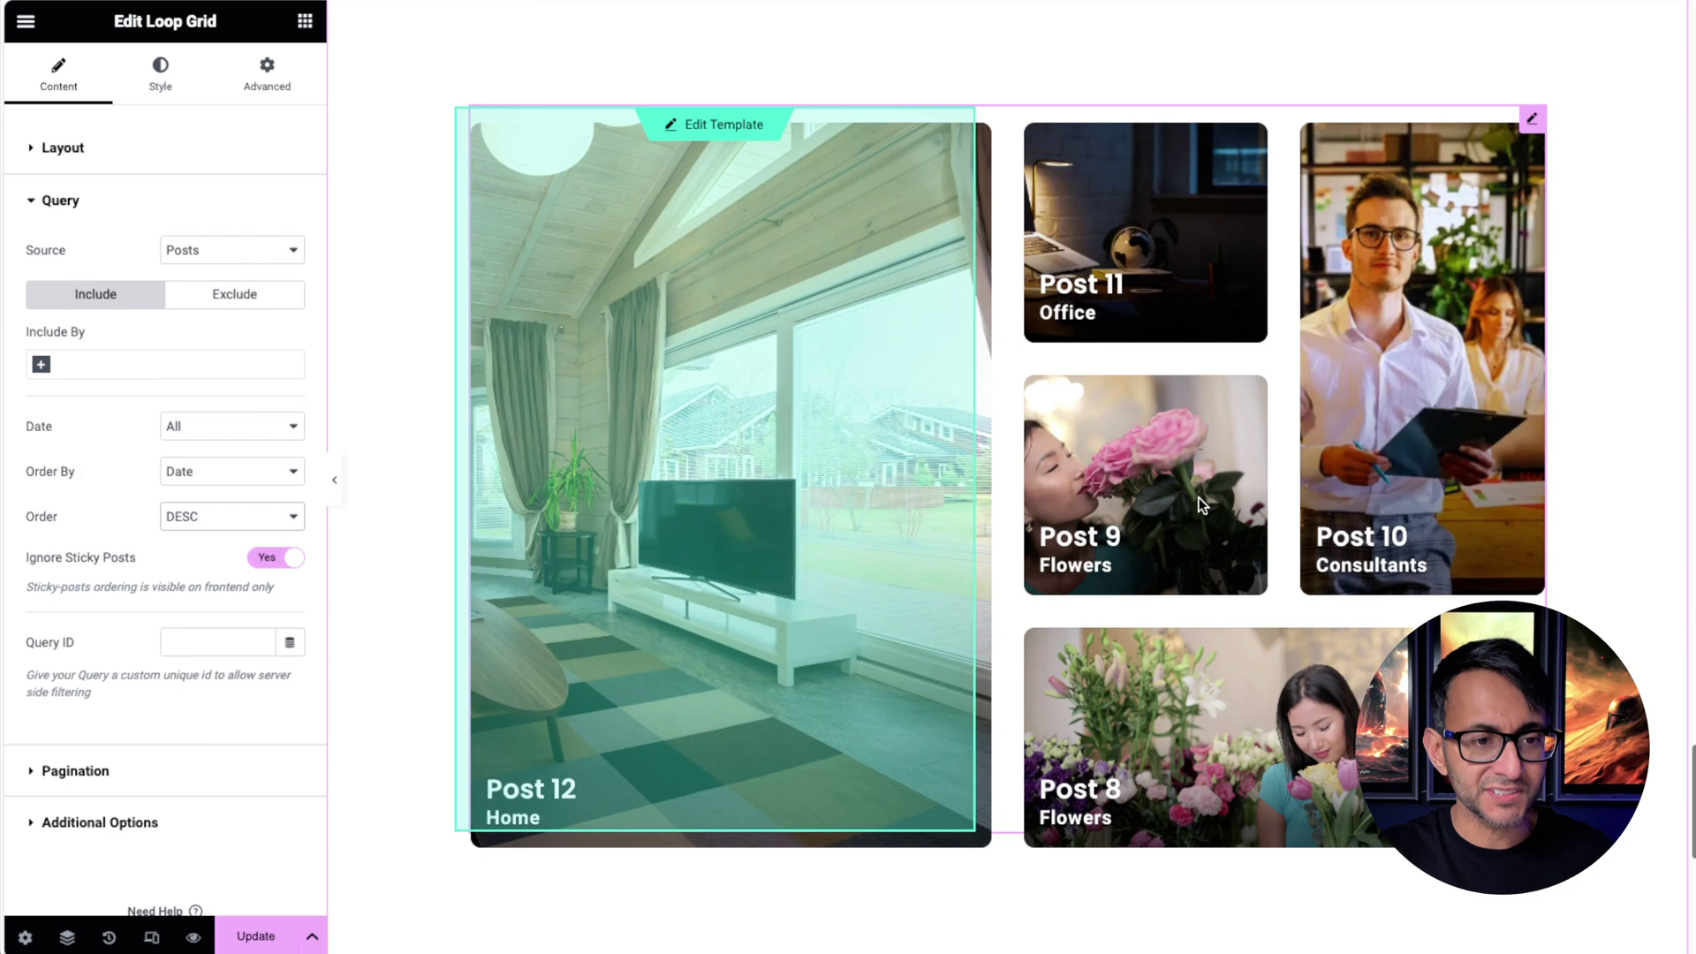
click(221, 522)
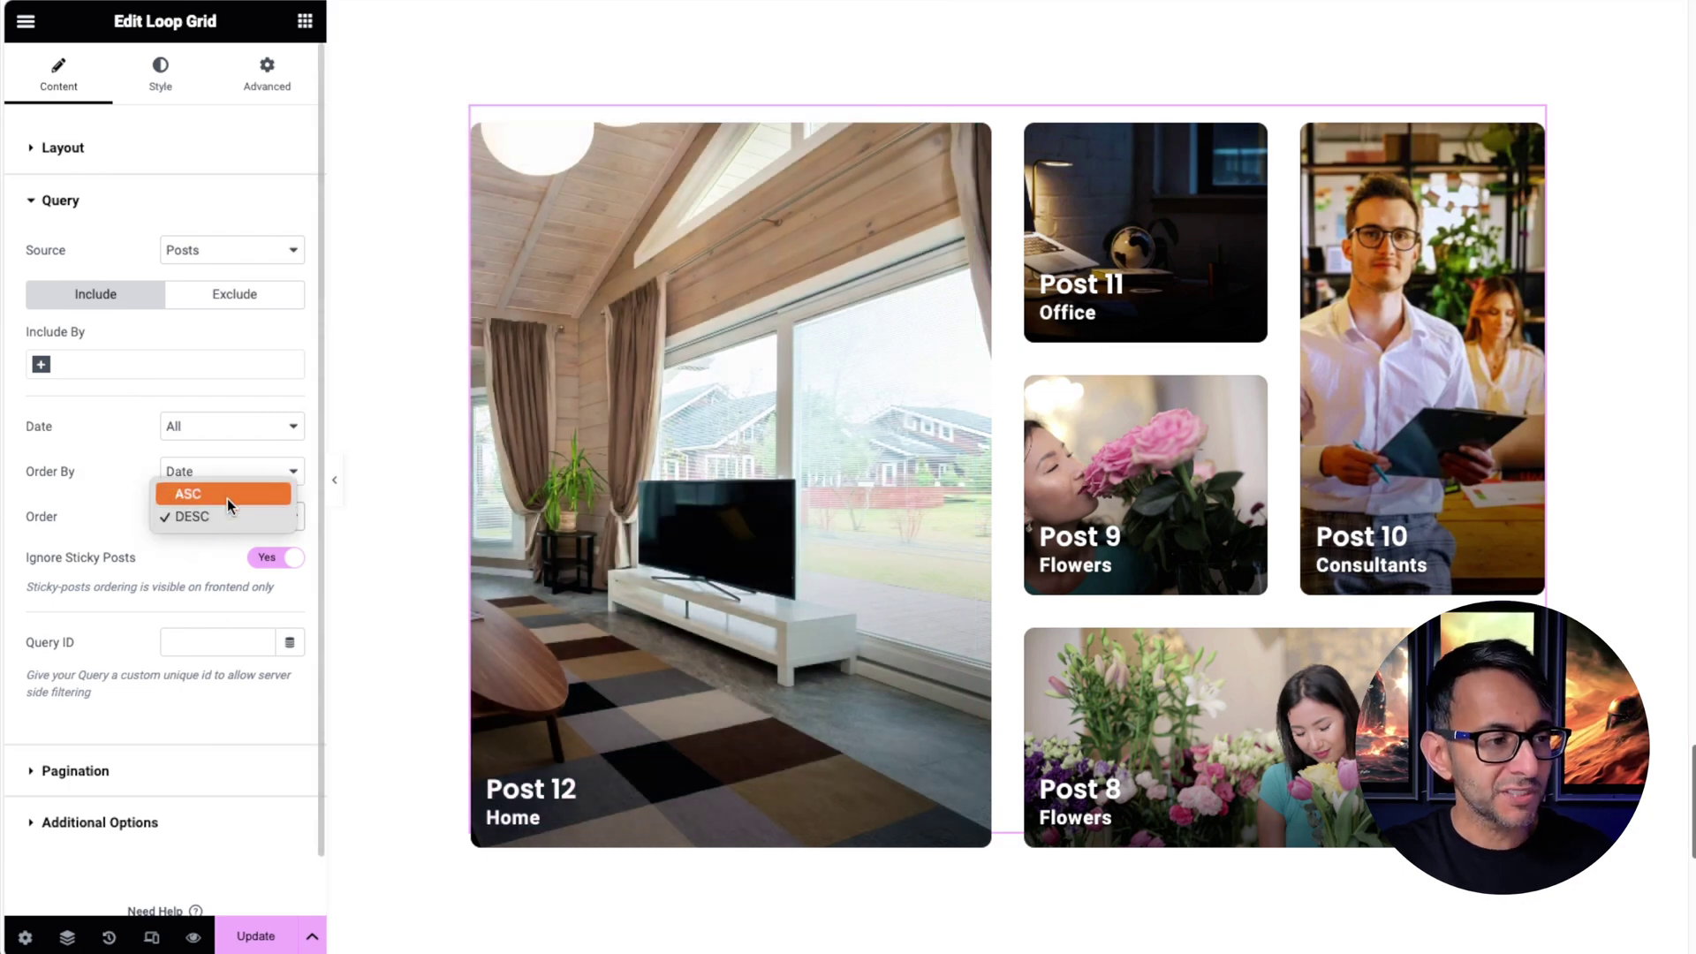
click(228, 496)
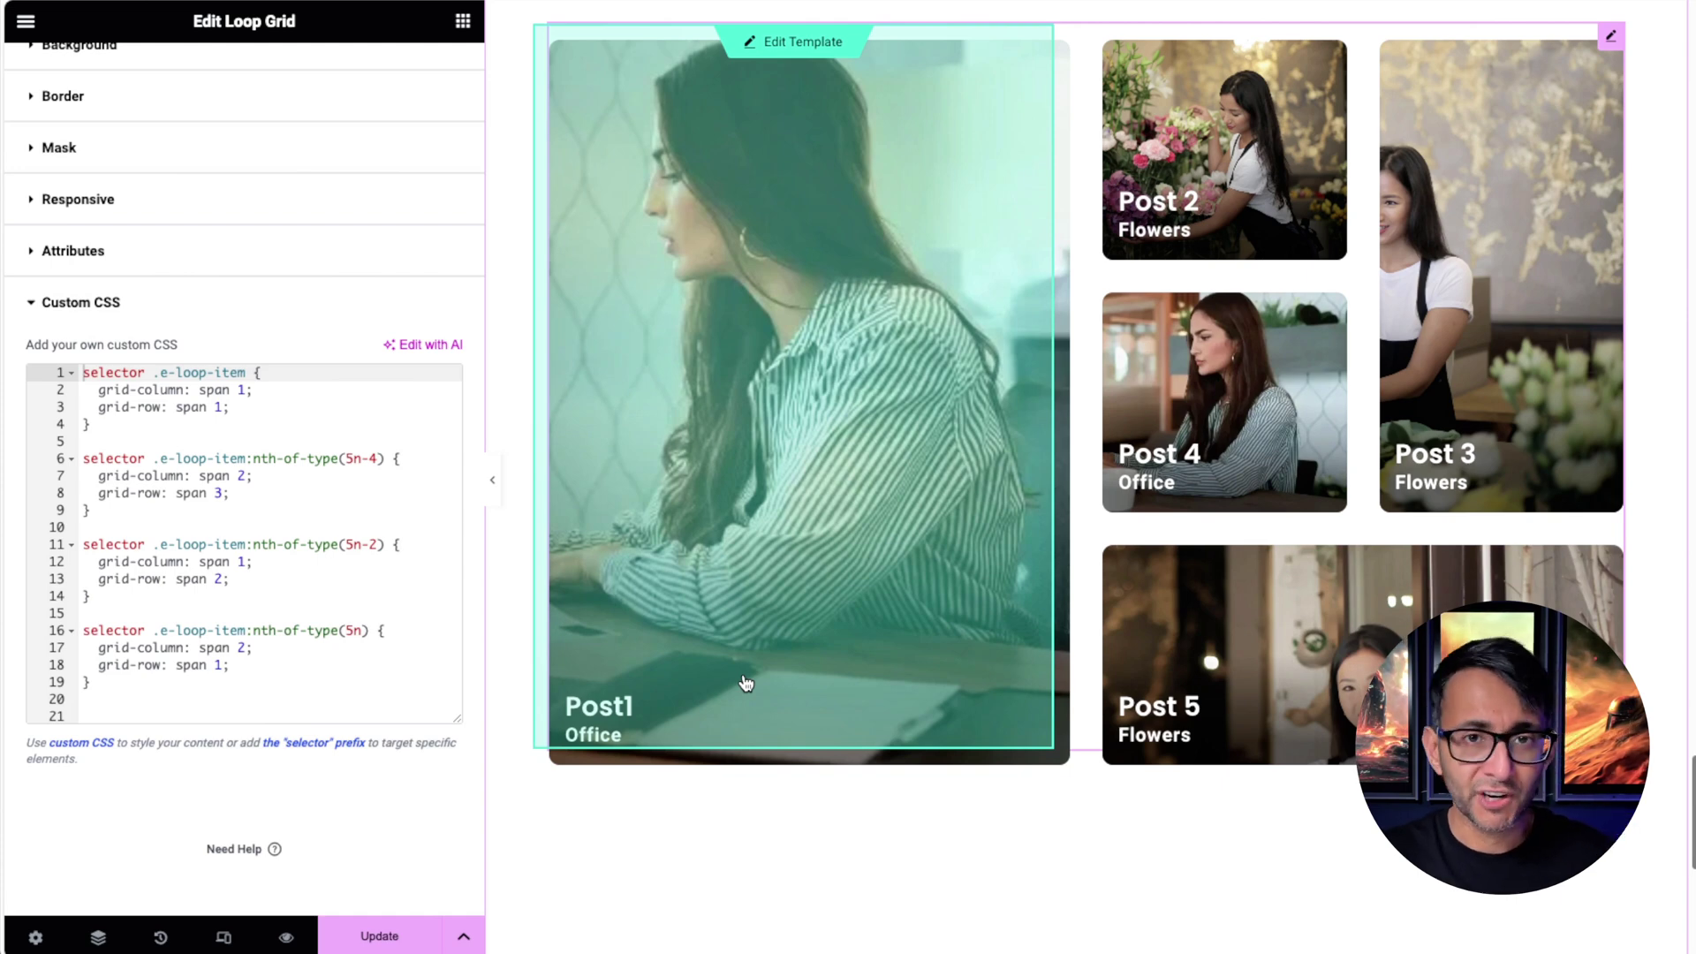
Step: Try the base rule's grid-row at span 2 in Custom CSS, then revert it to span 1
click(241, 428)
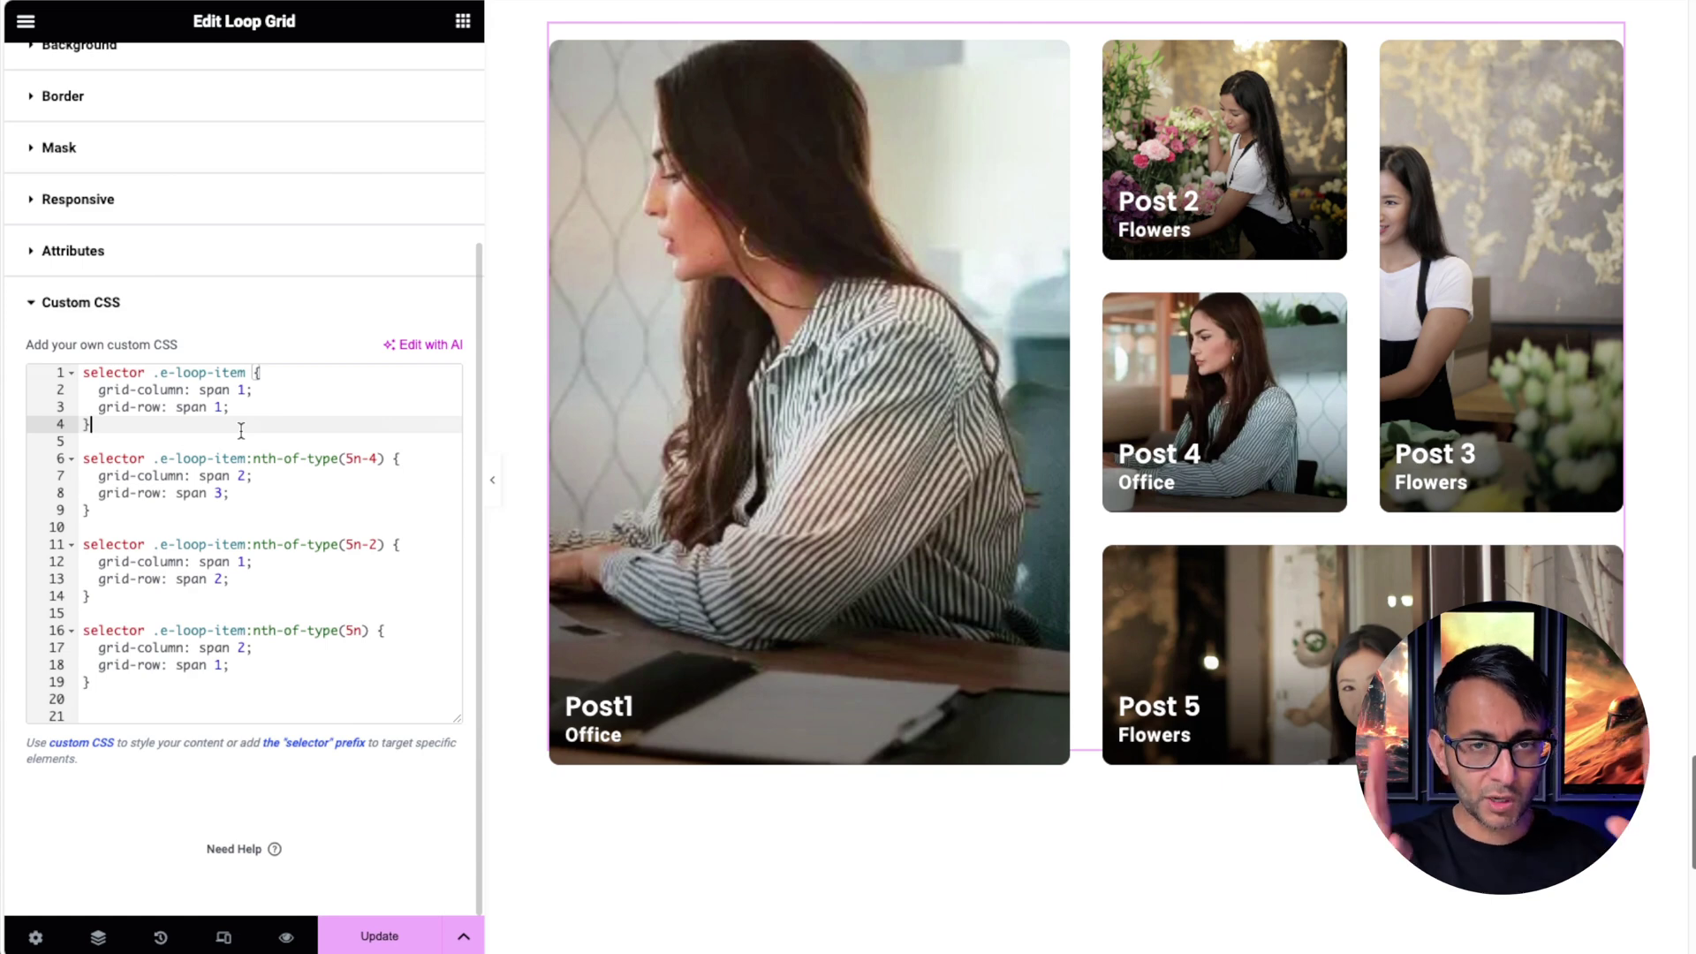
click(225, 407)
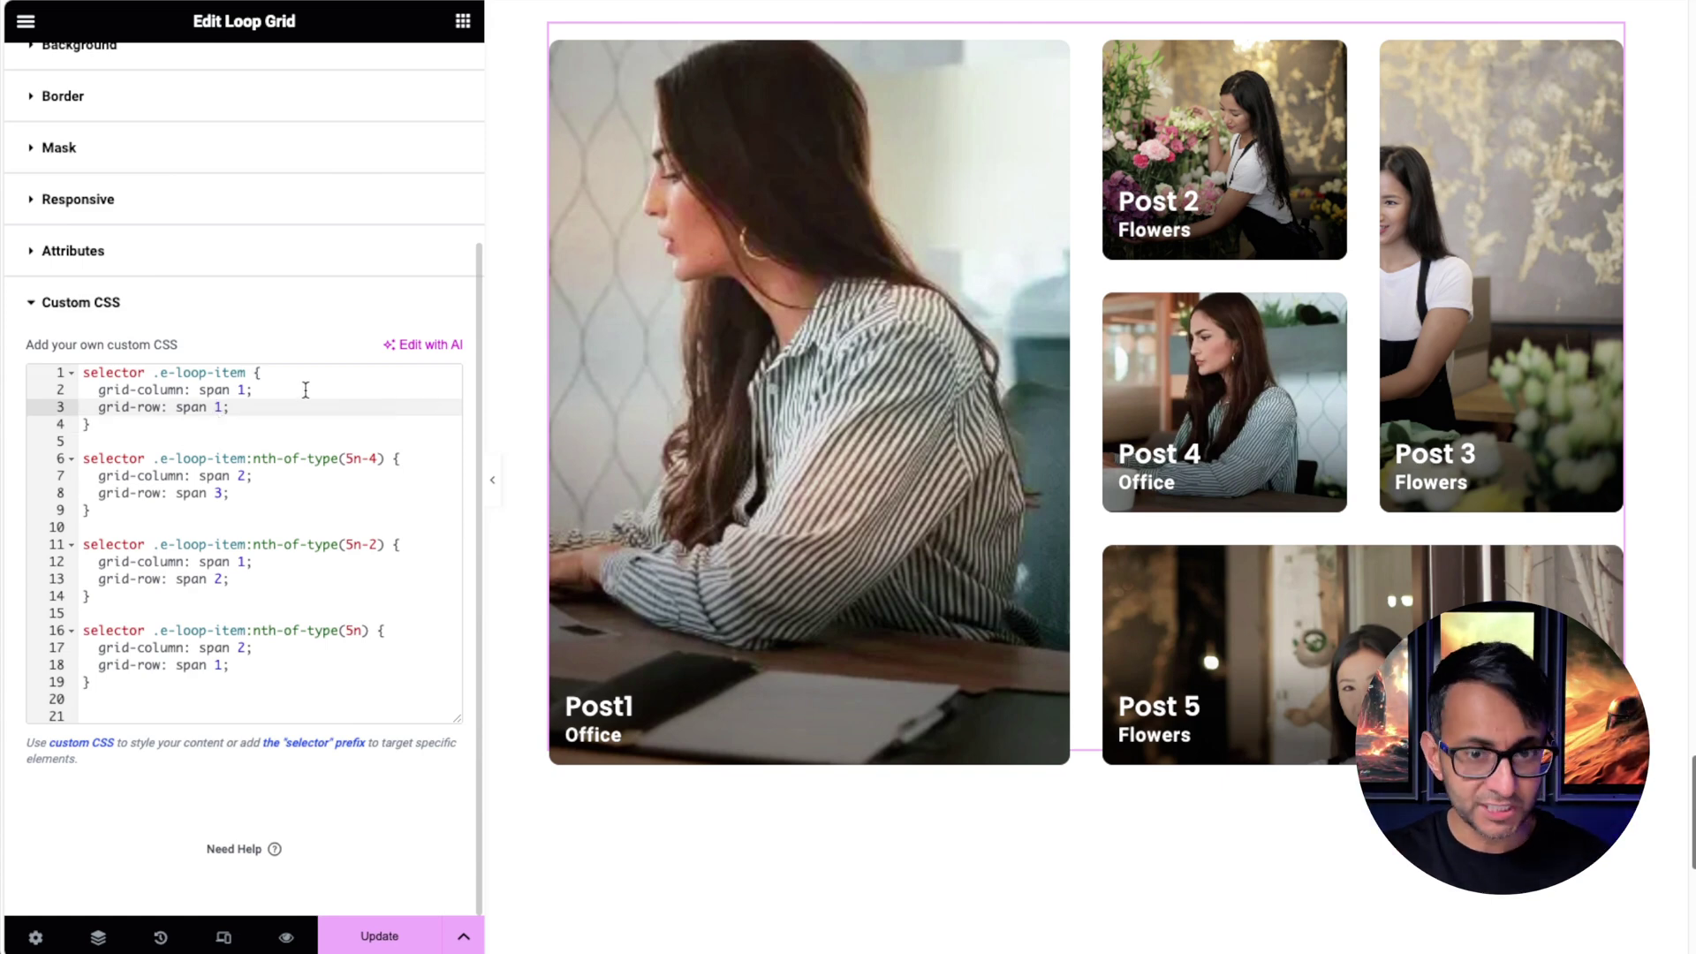
key(BackSpace)
text(2)
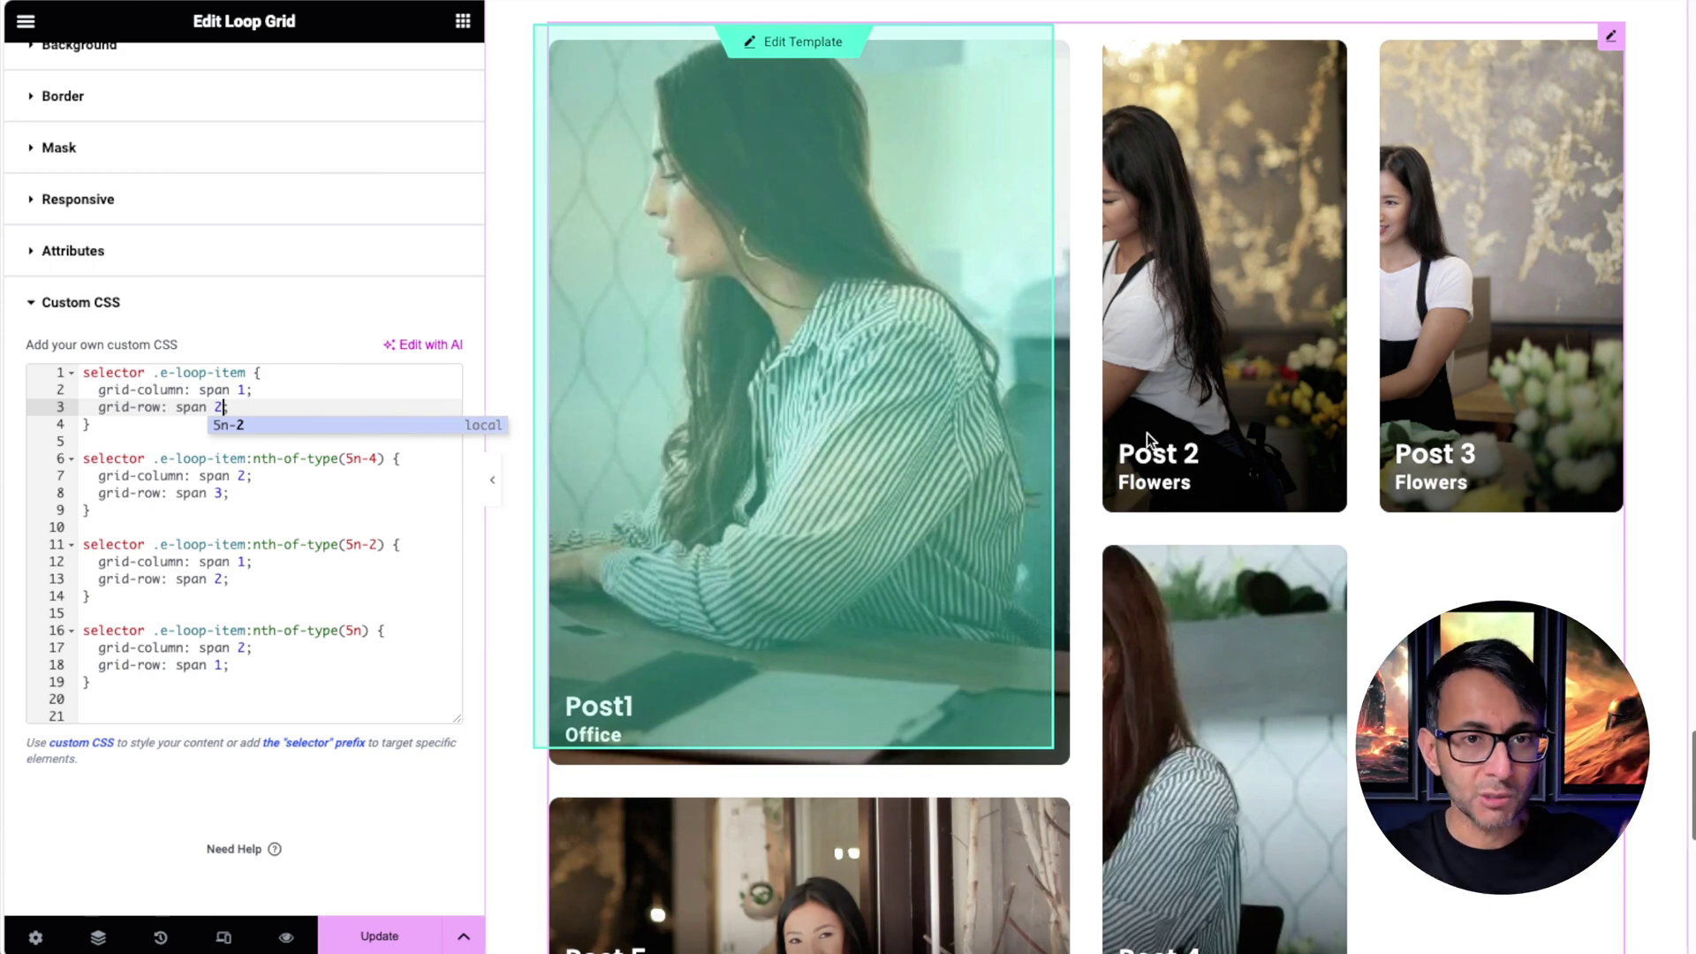
key(BackSpace)
text(1)
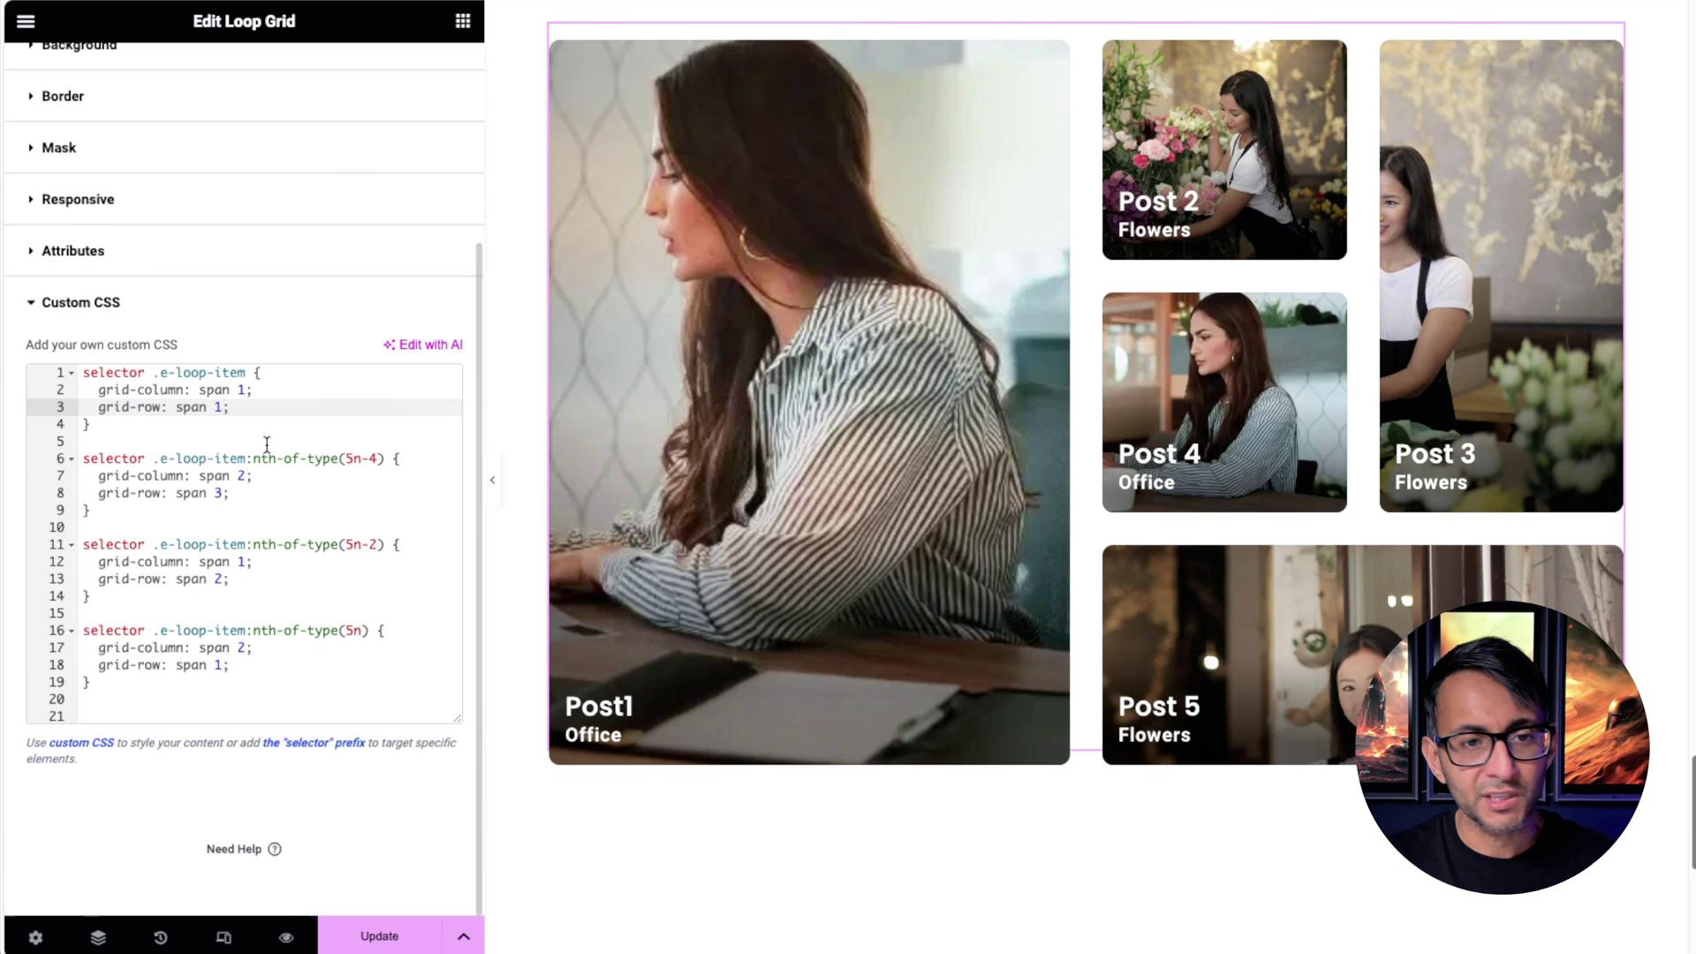
click(379, 438)
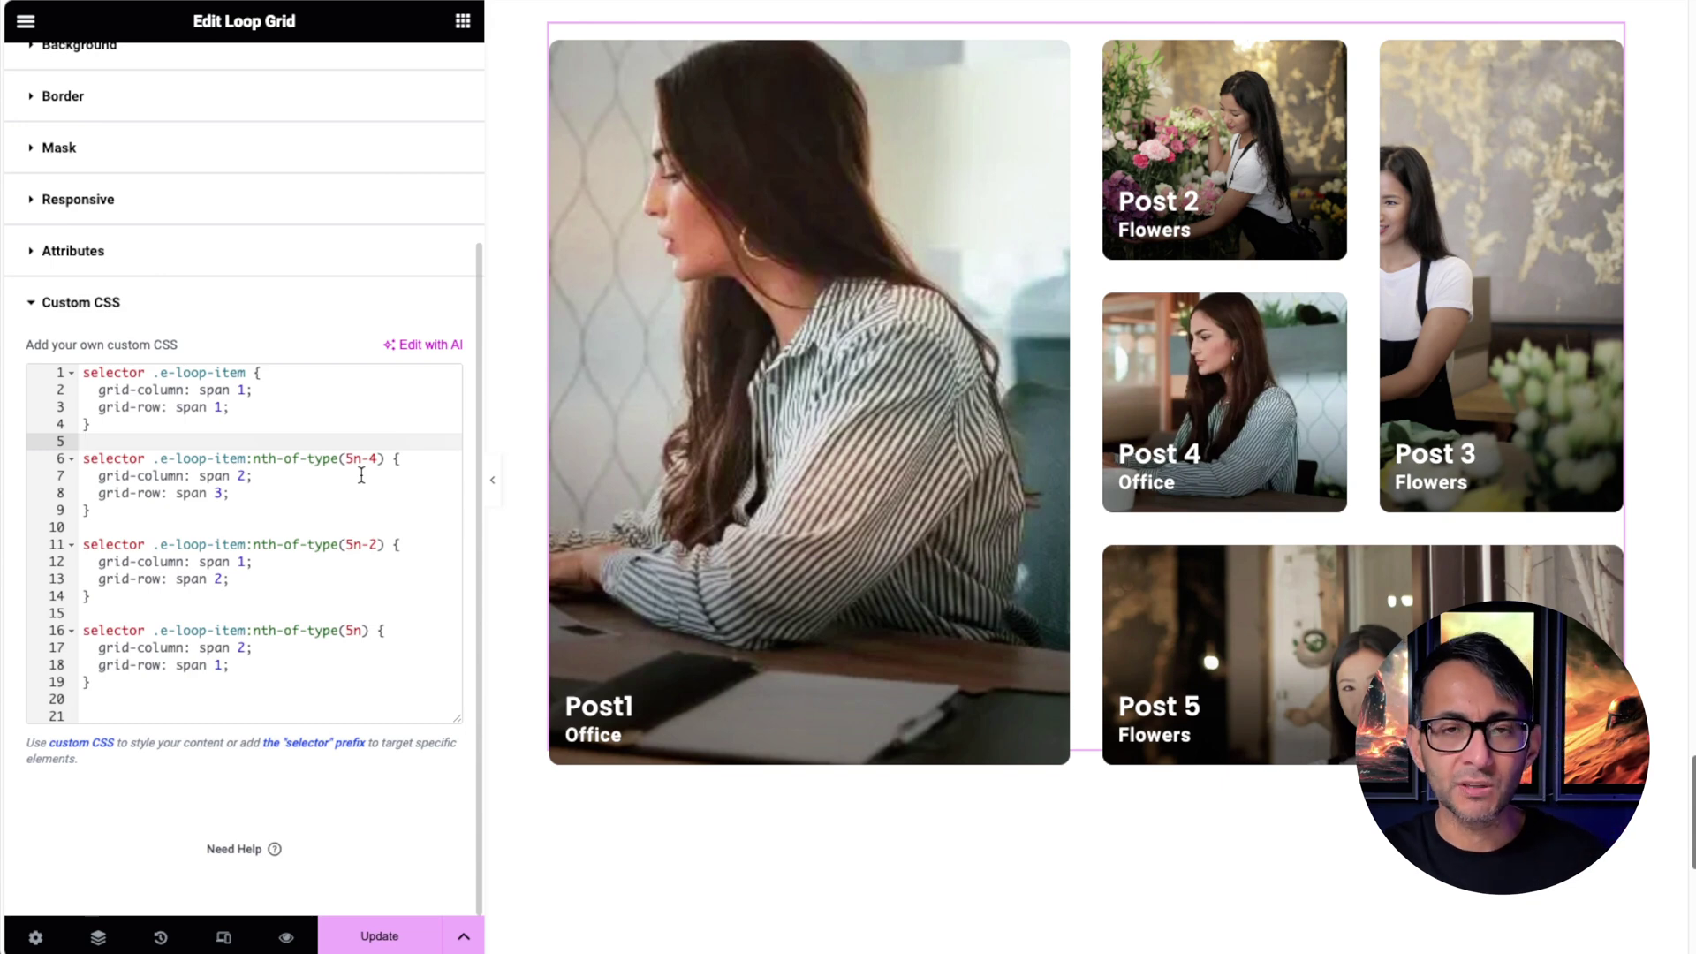
Step: Select the second CSS rule on lines 6–8 and place the cursor after line 9's closing brace
click(250, 497)
drag(251, 496, 83, 459)
click(256, 502)
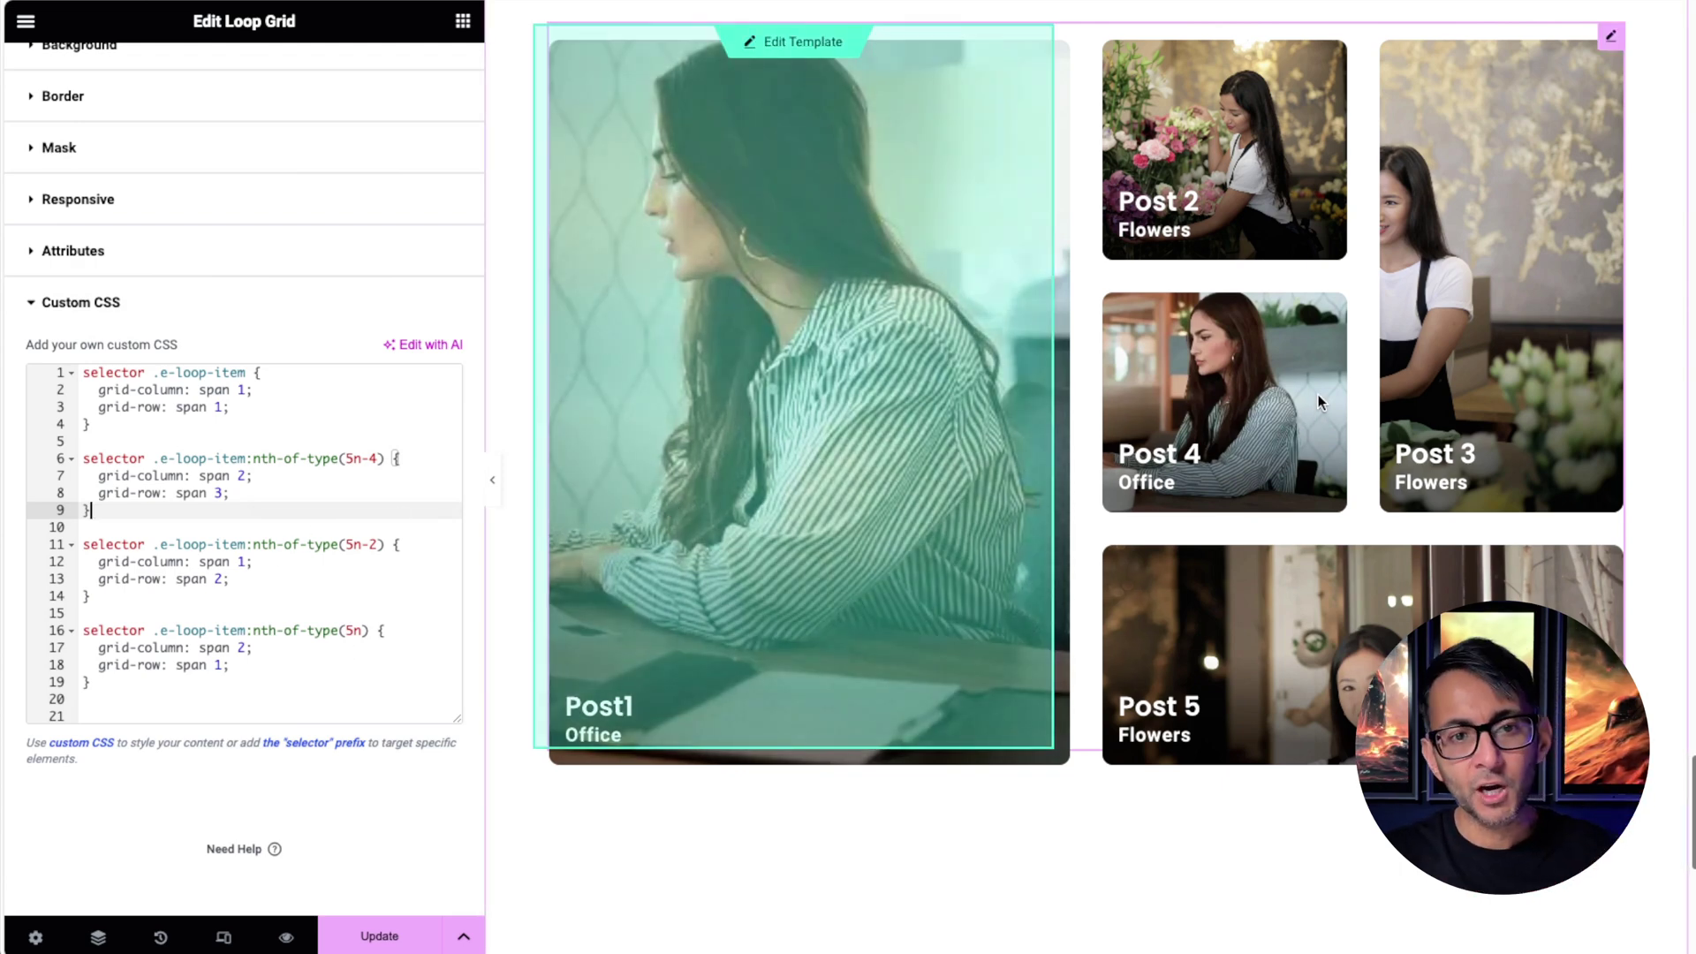
scroll(235, 242, up, 5)
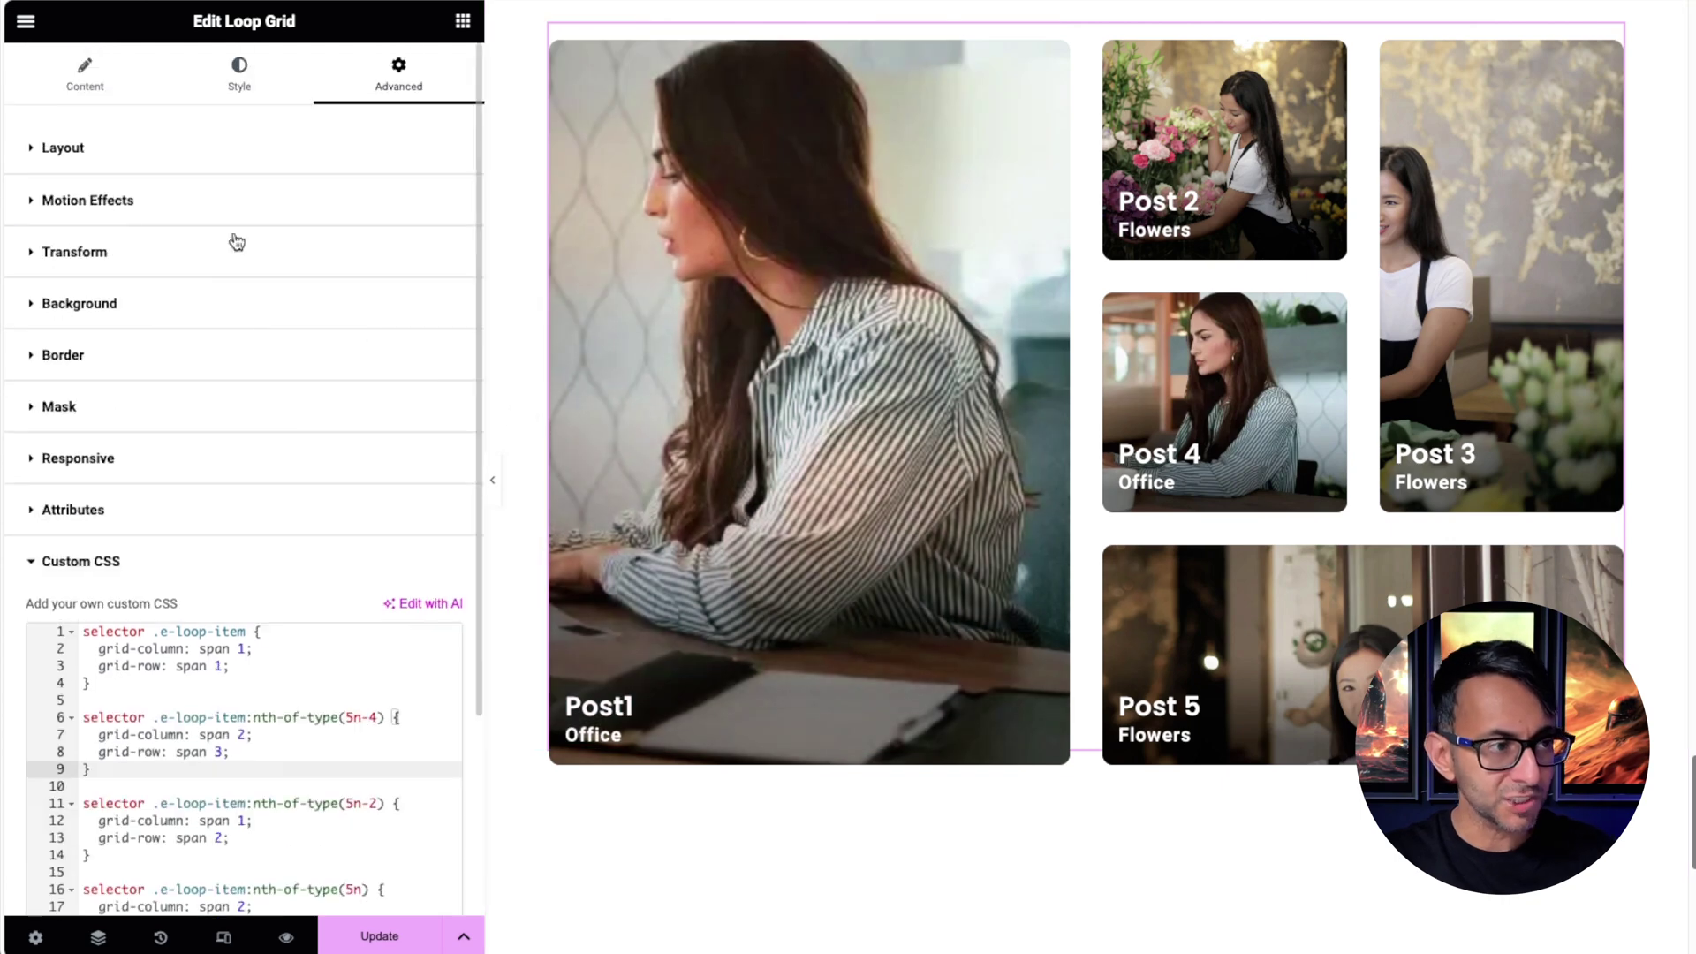
click(85, 75)
click(451, 448)
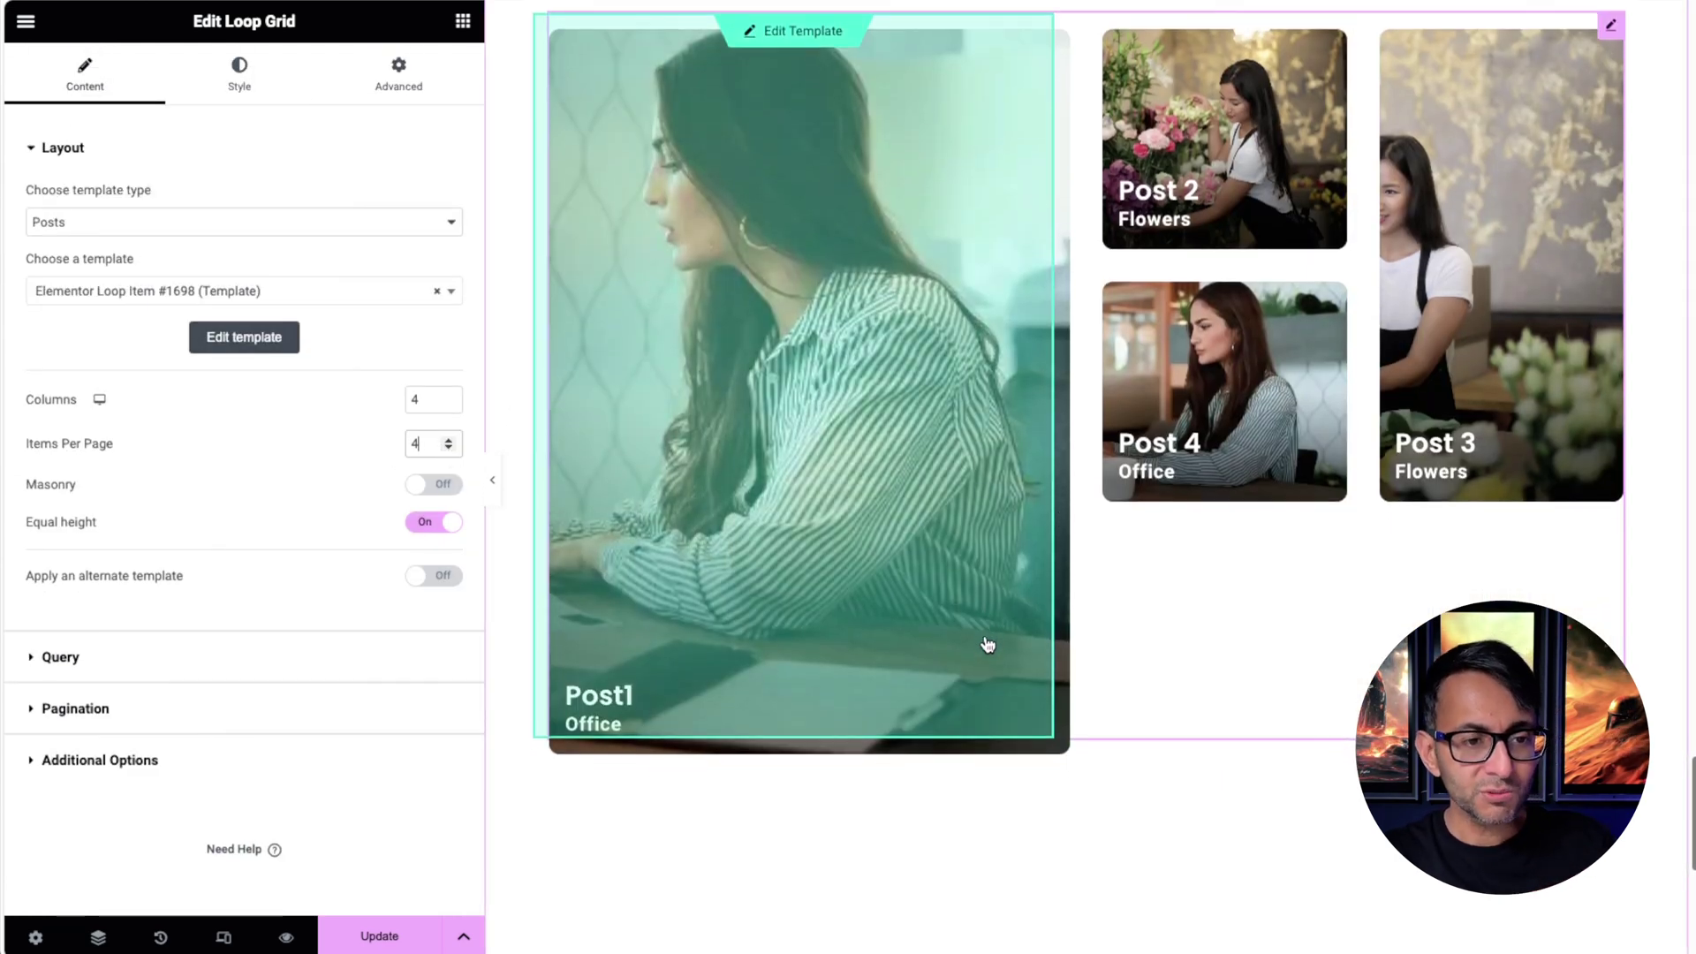
scroll(988, 640, down, 1)
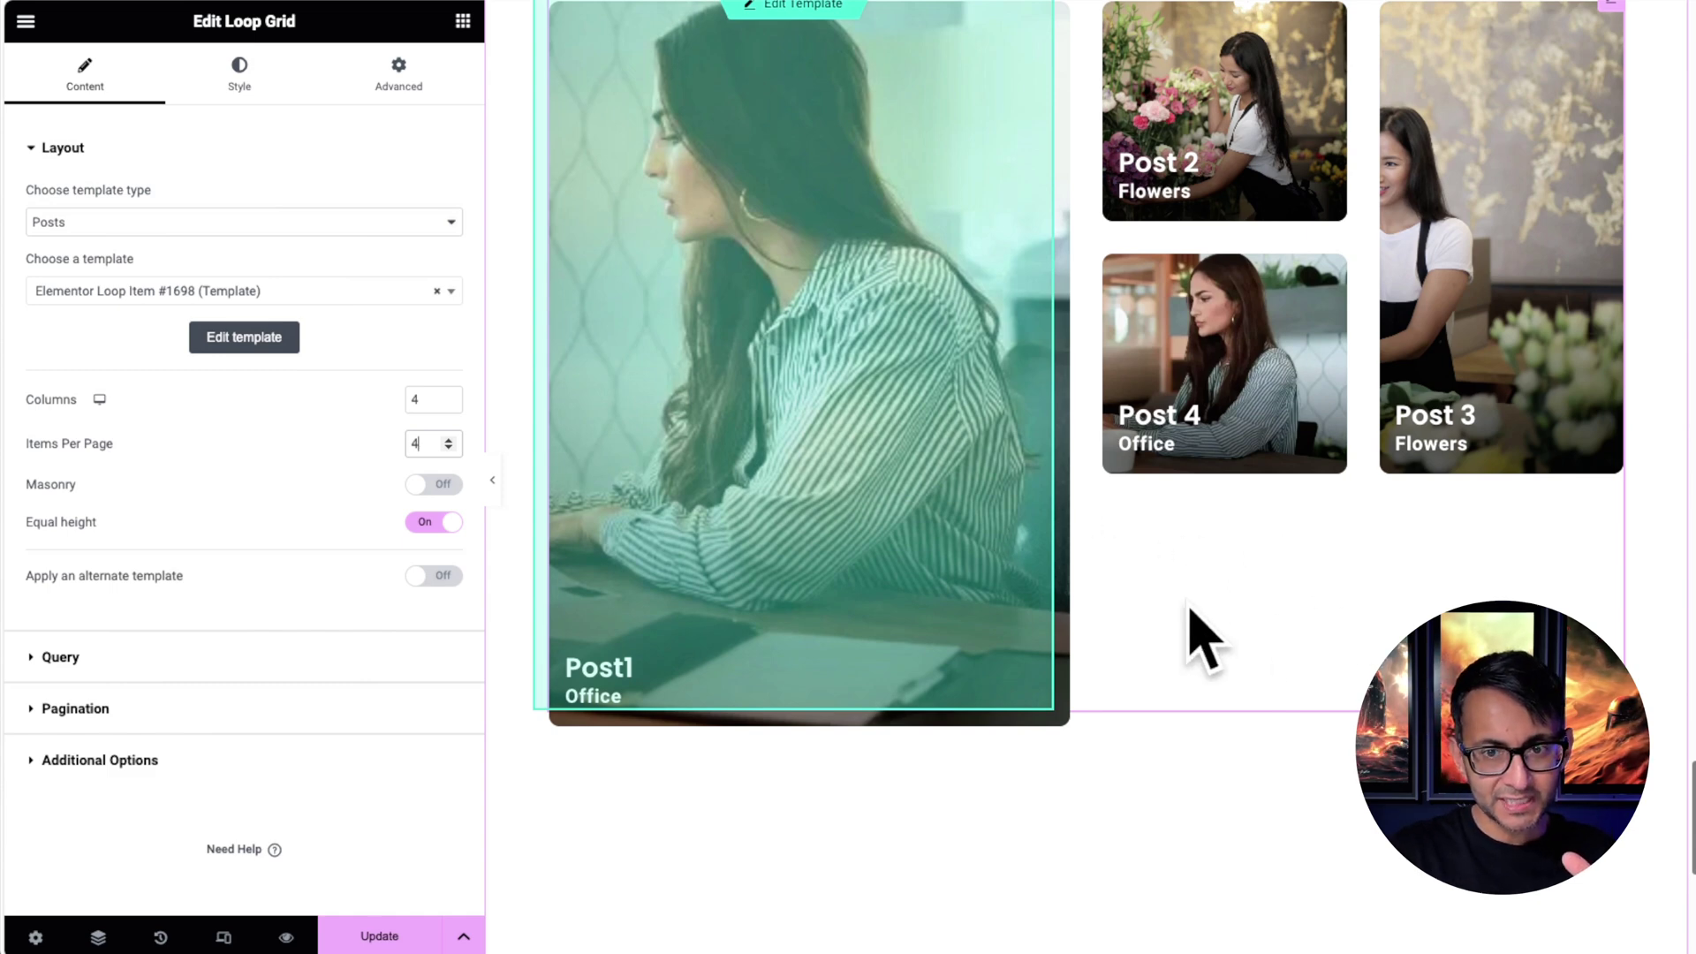
click(447, 440)
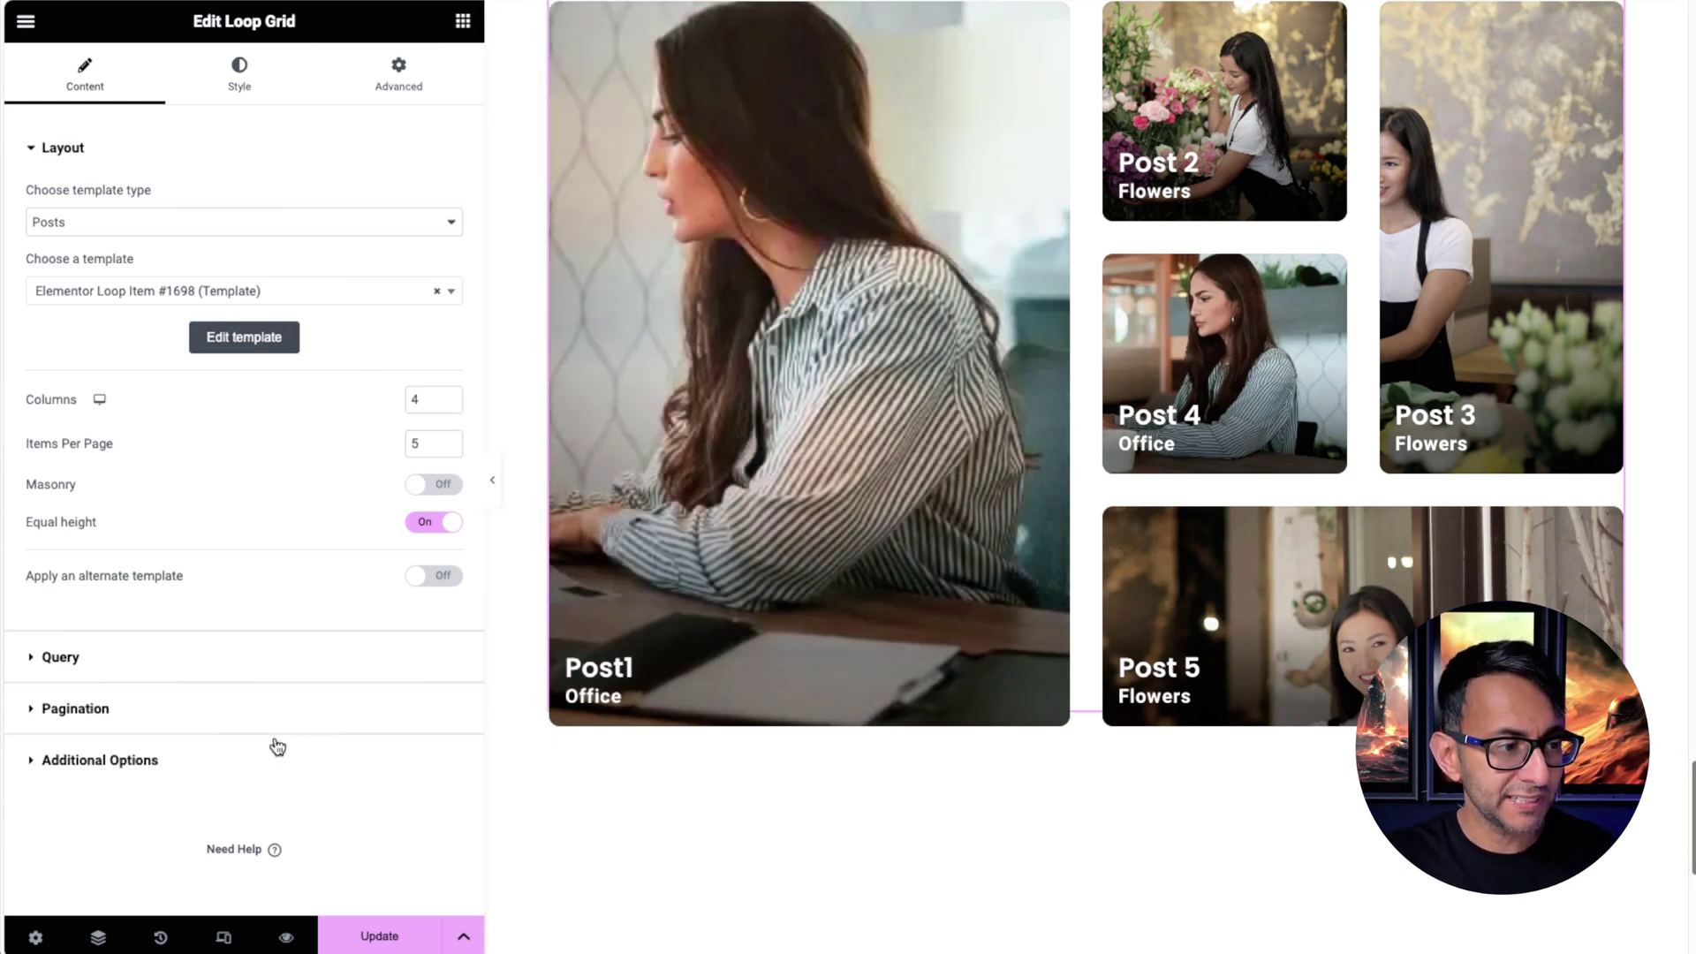
click(389, 68)
scroll(369, 676, down, 5)
click(217, 785)
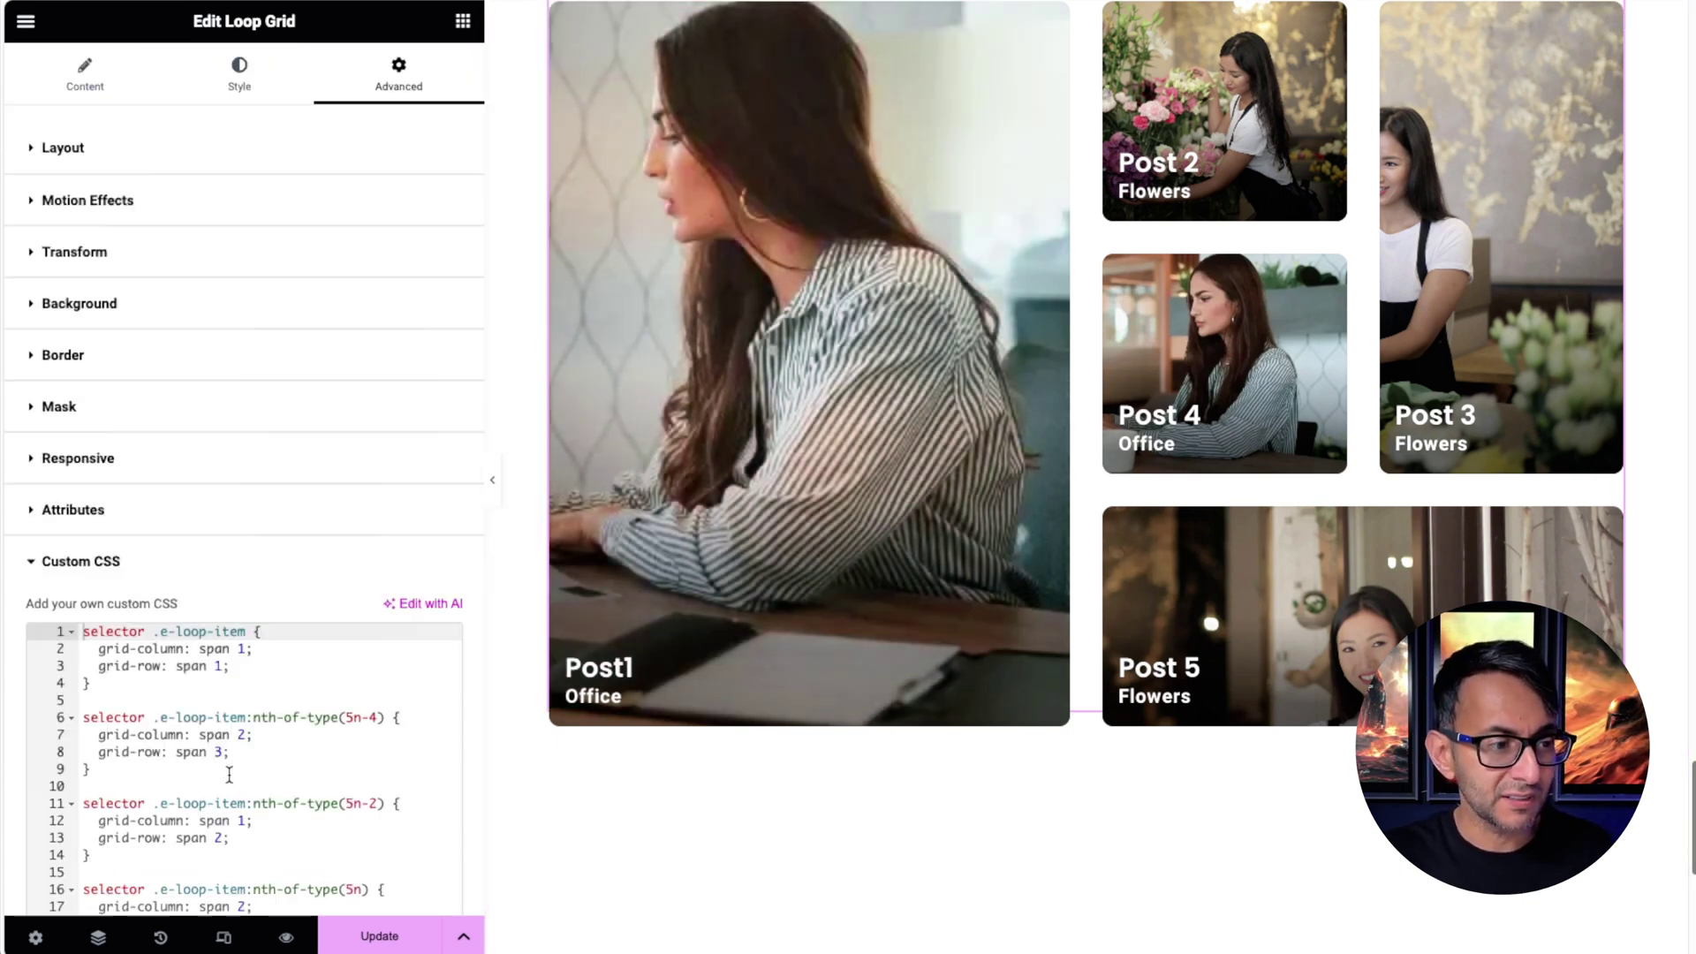
scroll(306, 621, down, 2)
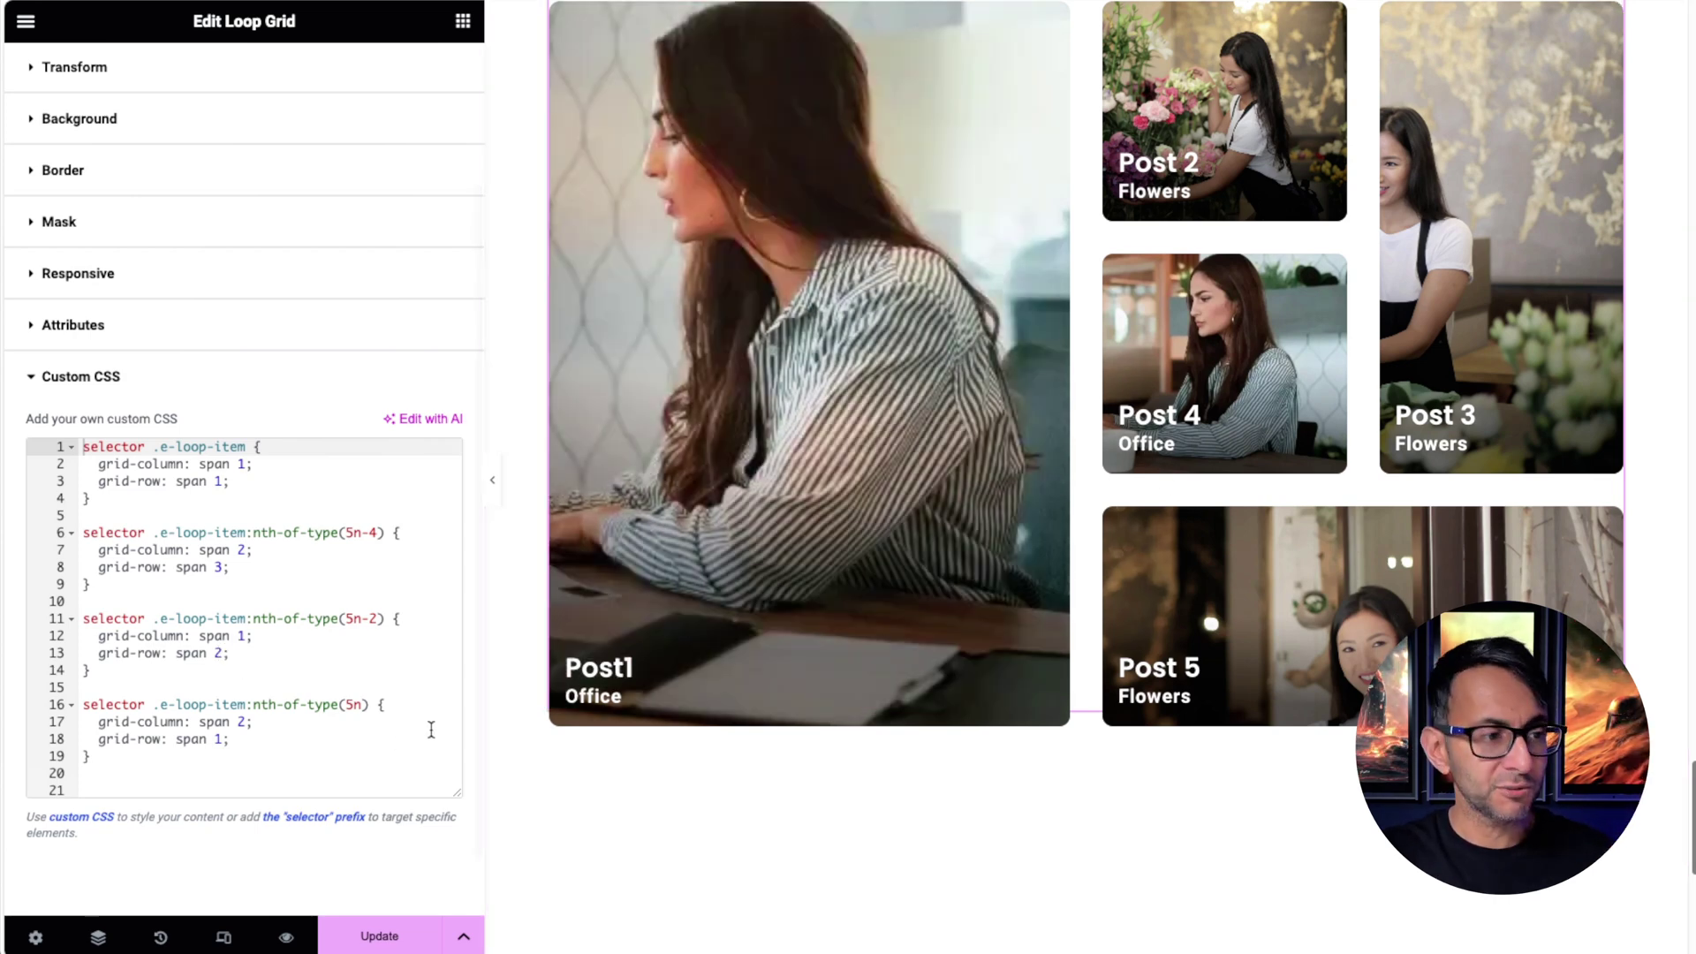
click(358, 728)
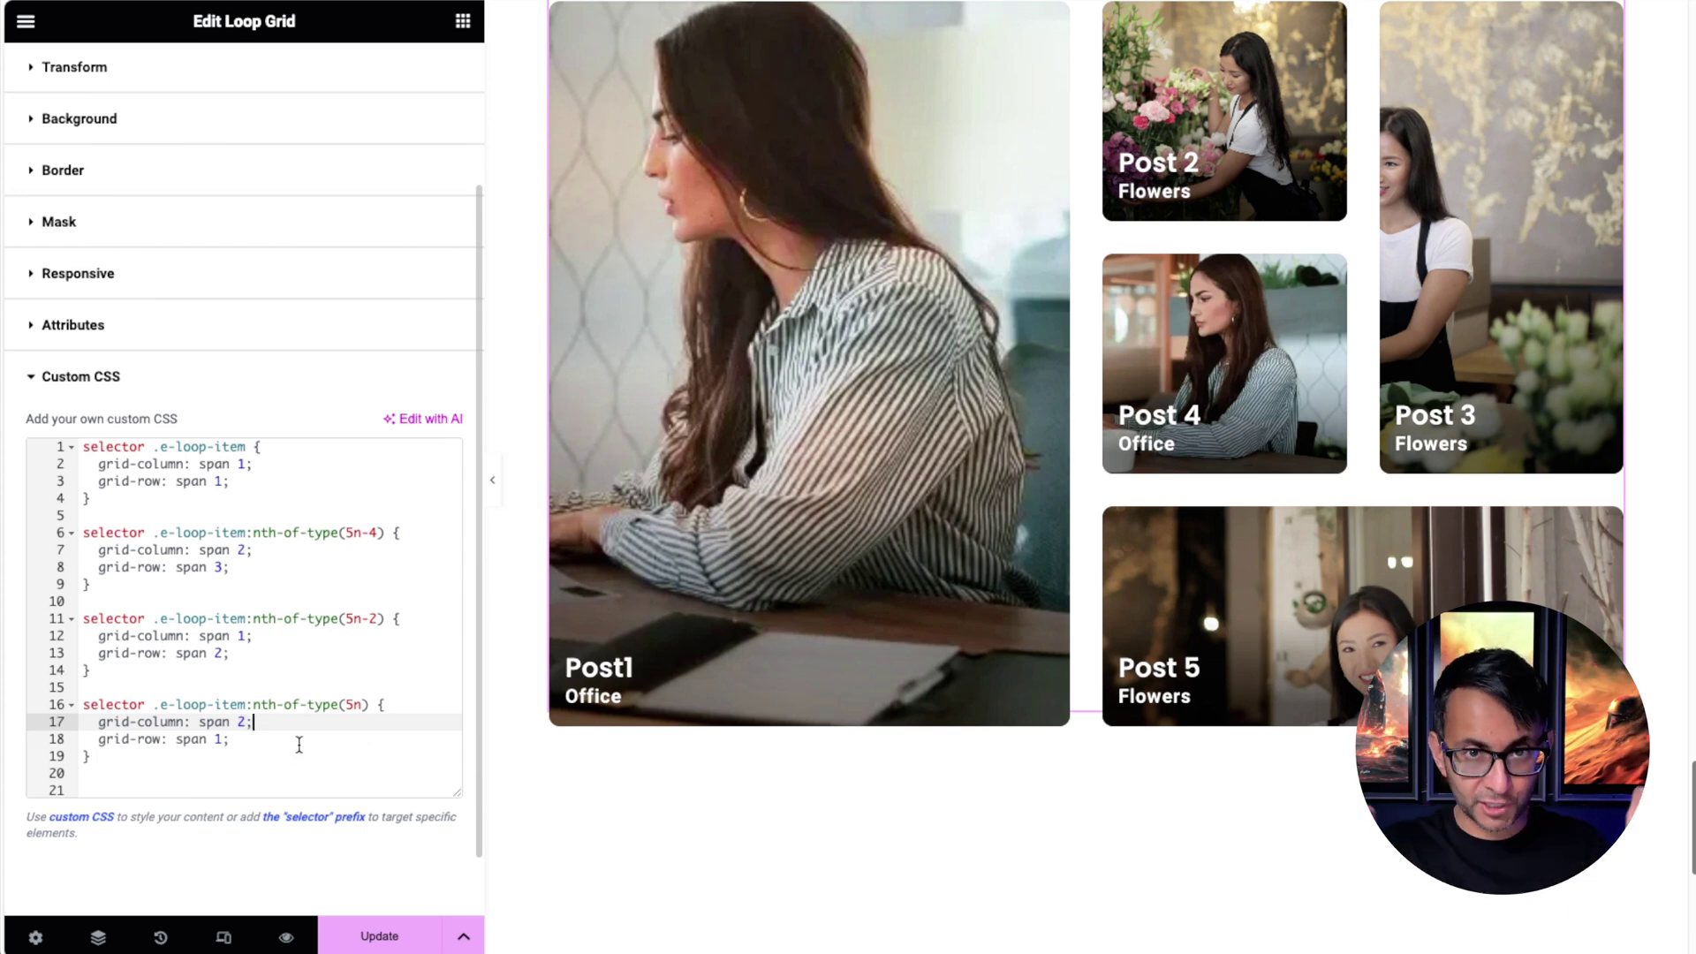
click(355, 705)
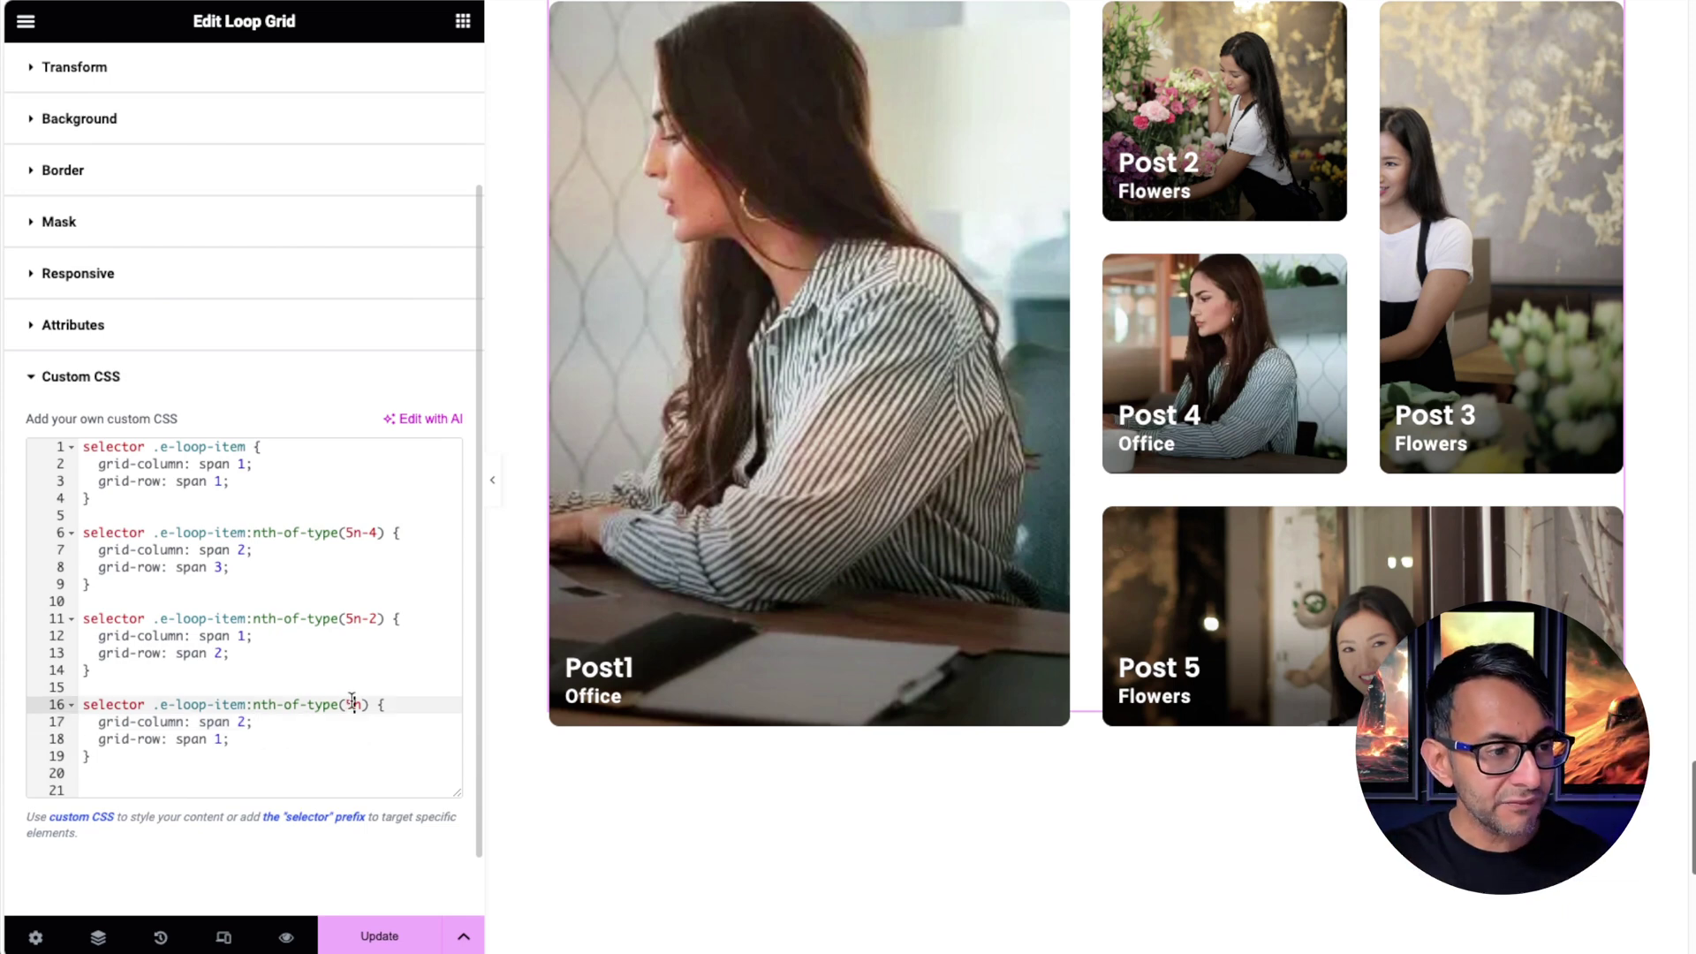
key(BackSpace)
text(6)
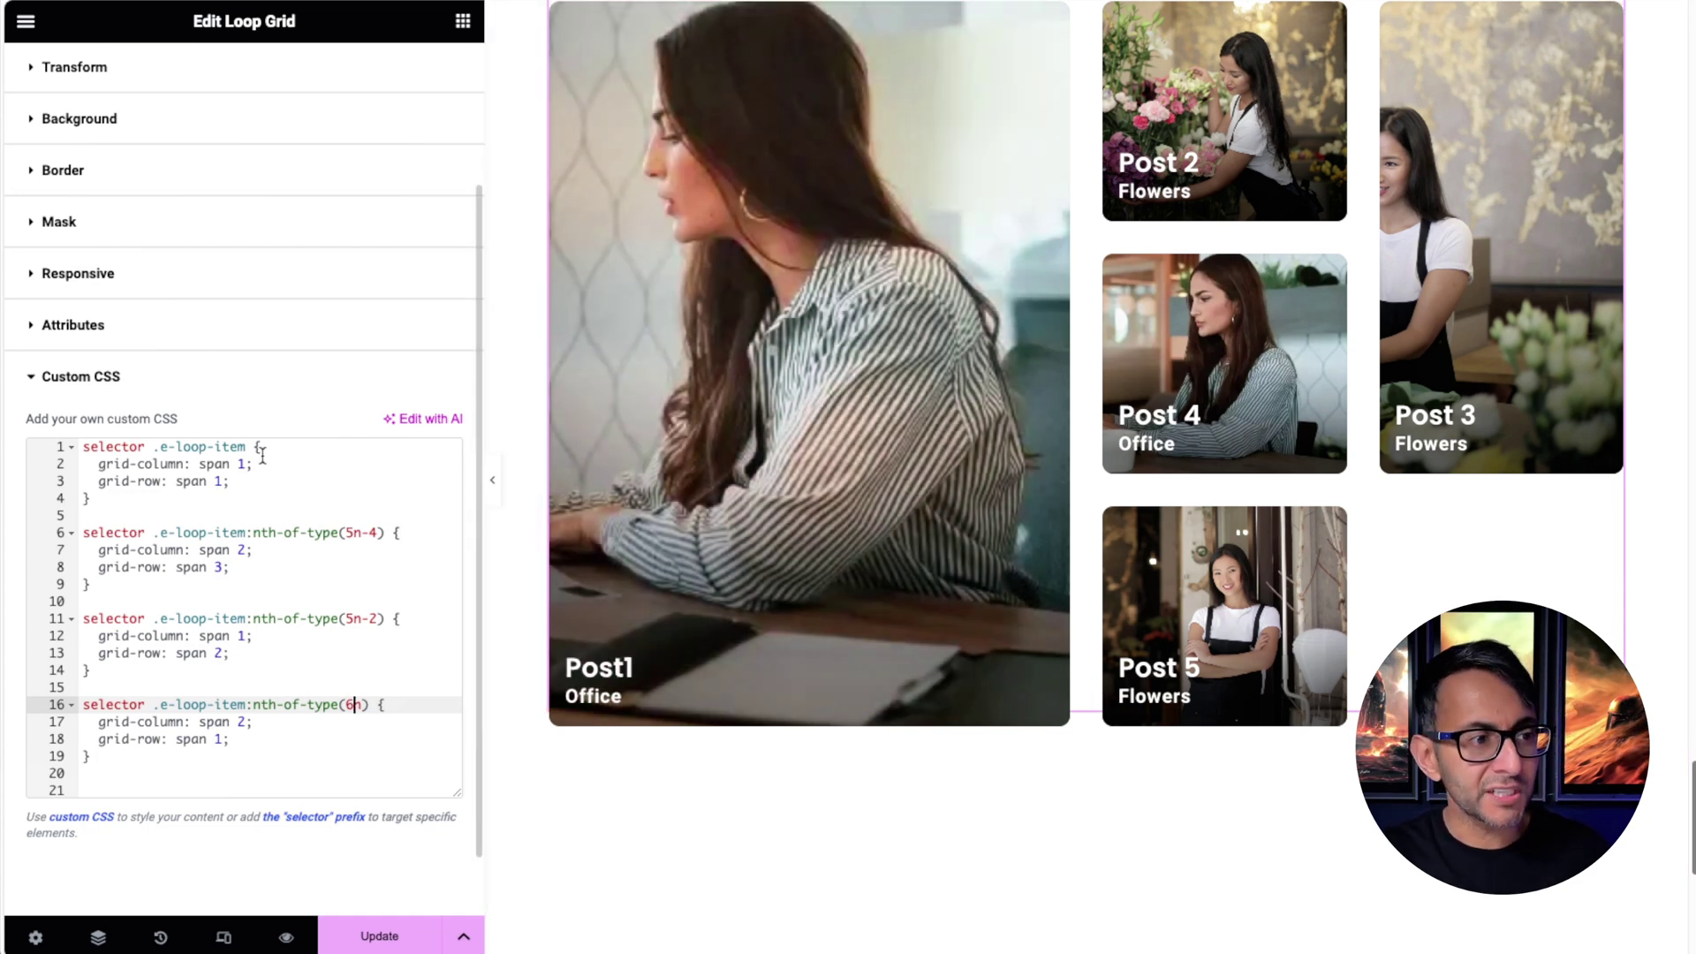
key(BackSpace)
text(5)
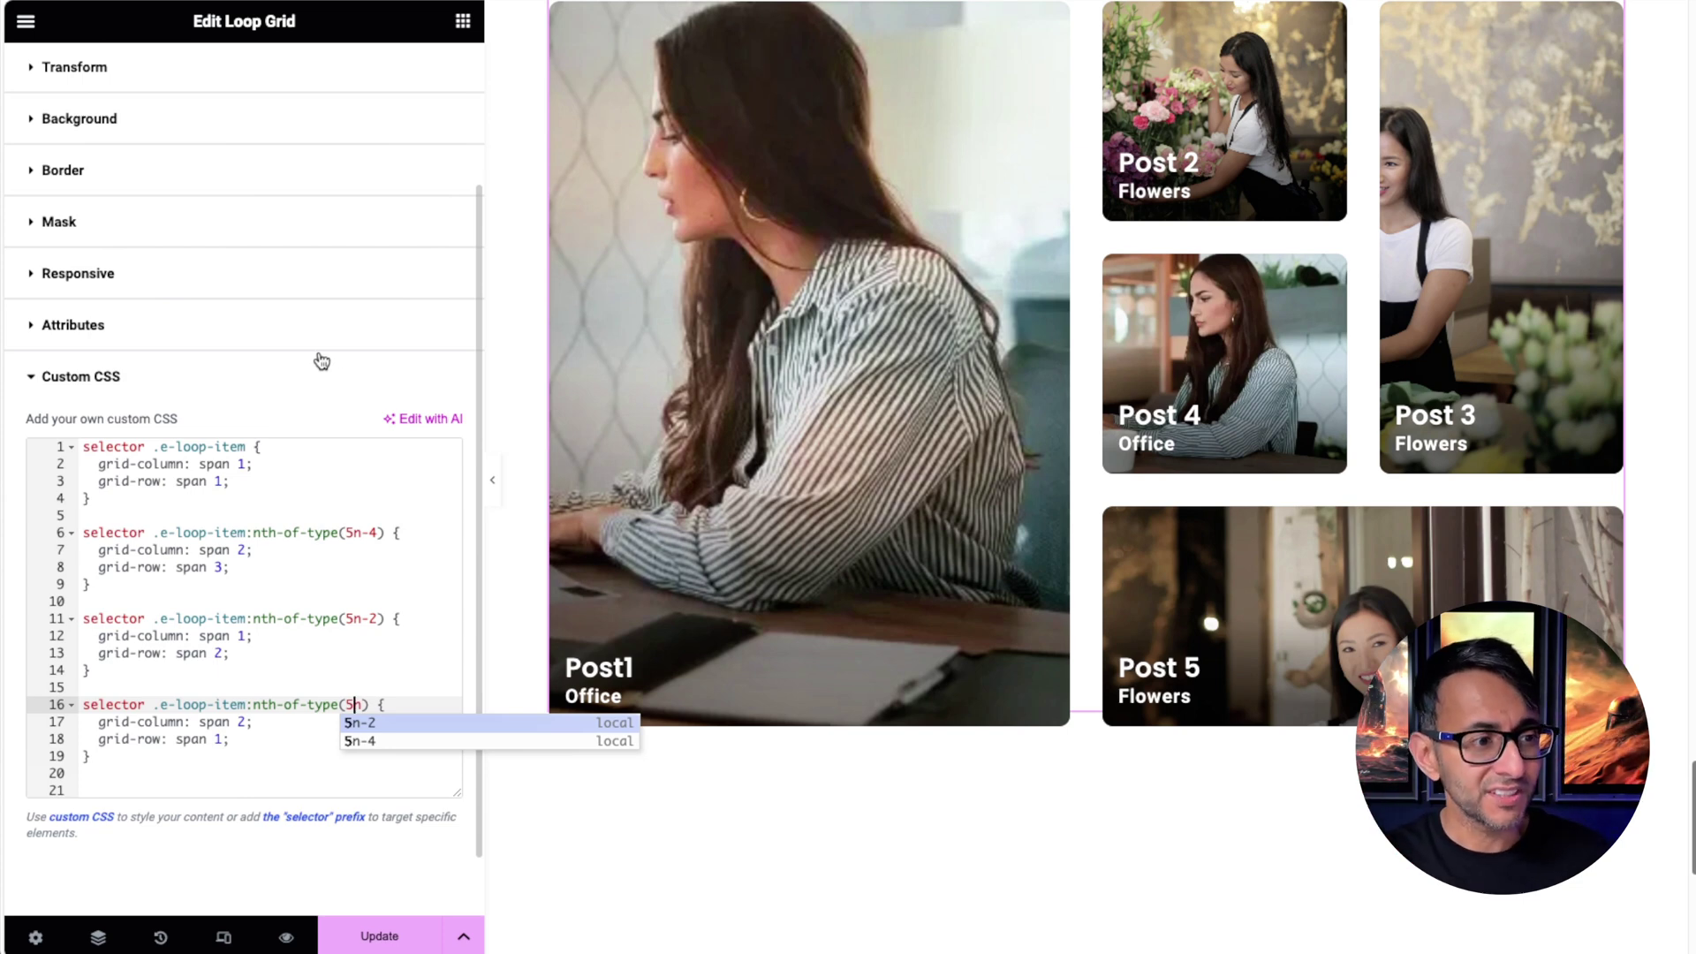
click(334, 583)
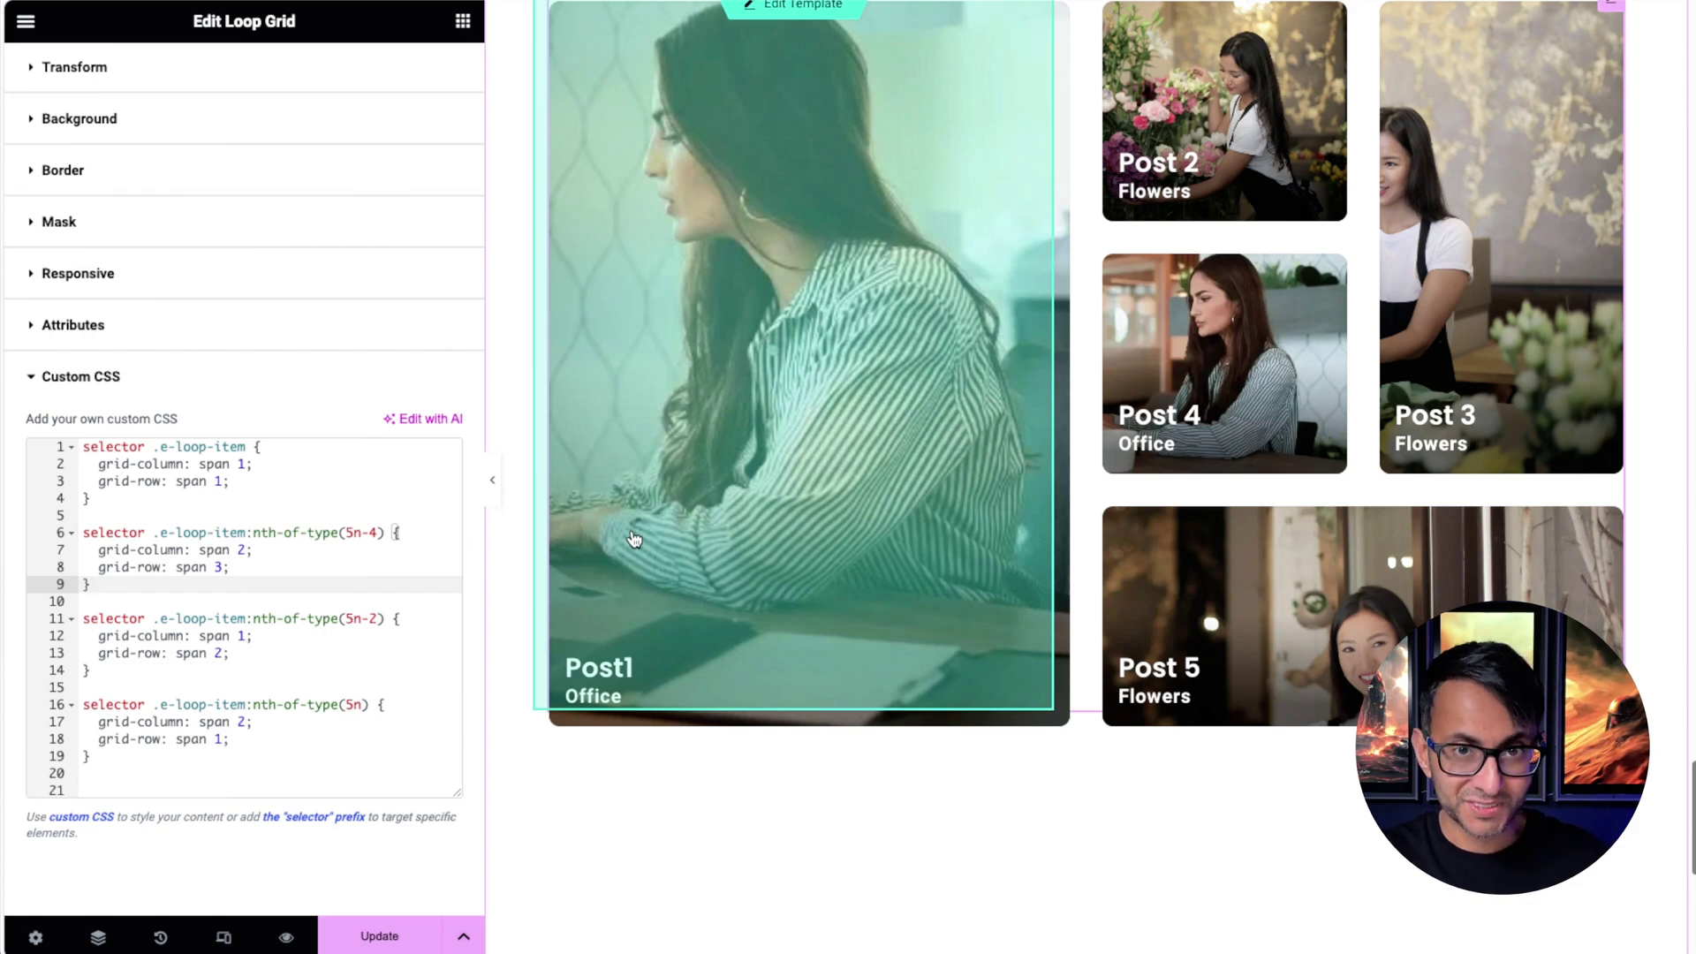
Step: Set the Loop Grid's Items Per Page to 11
scroll(667, 262, up, 5)
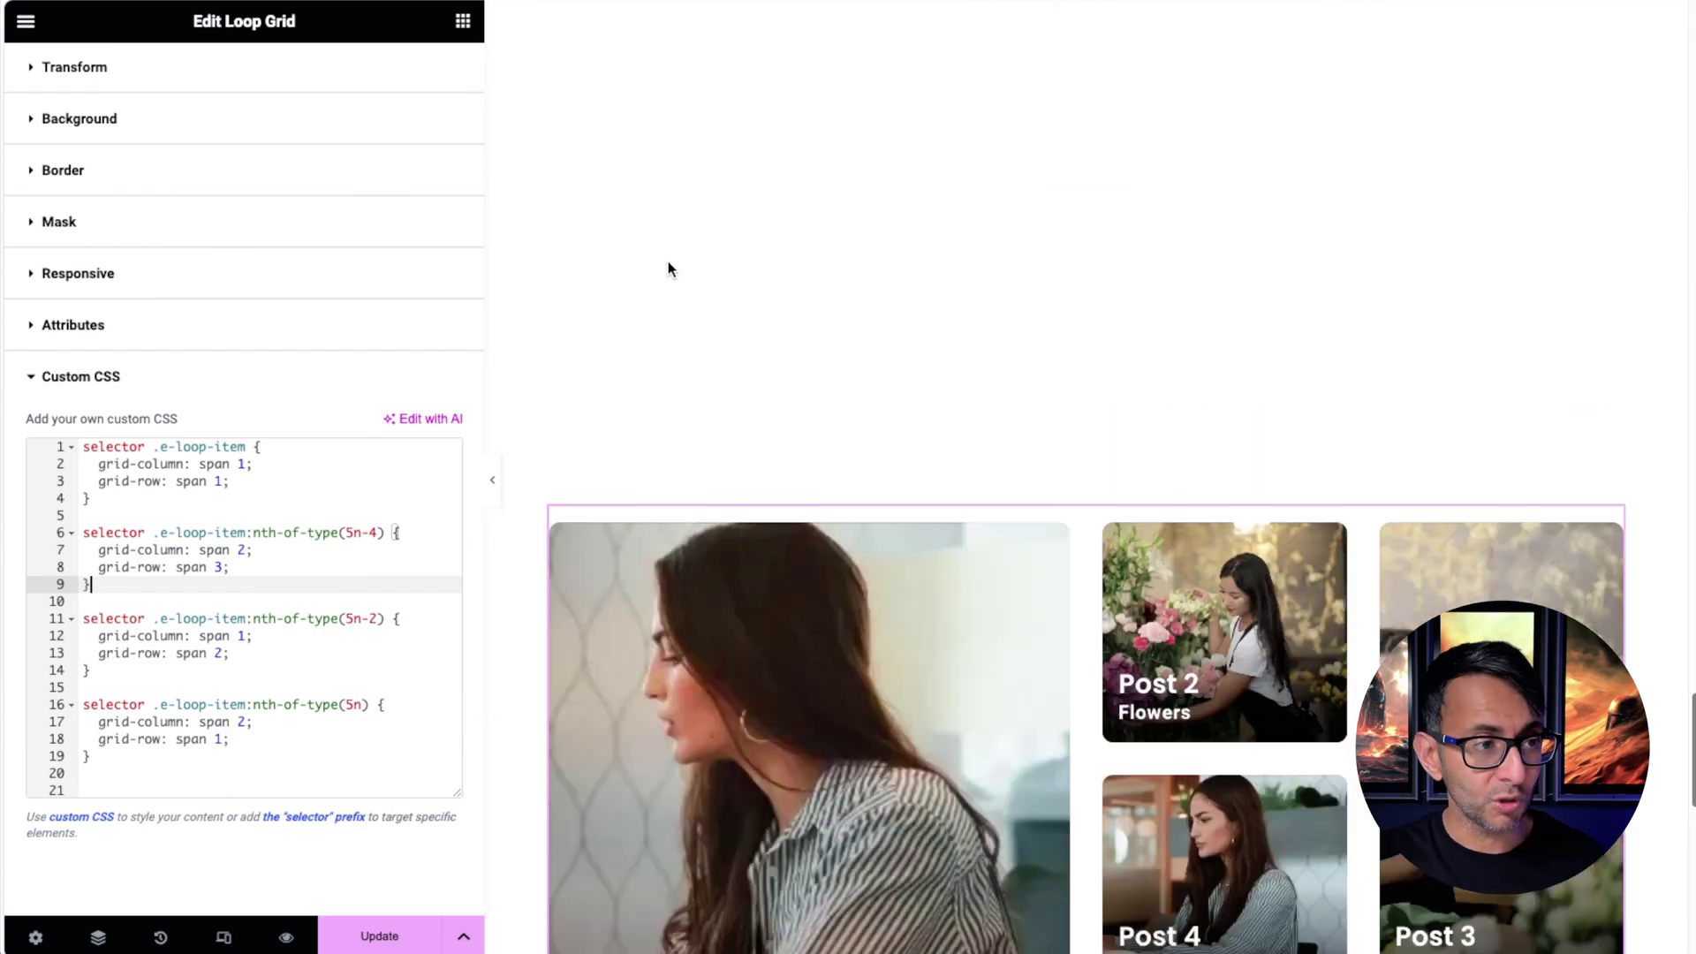
scroll(88, 98, up, 3)
click(61, 147)
scroll(1176, 585, down, 5)
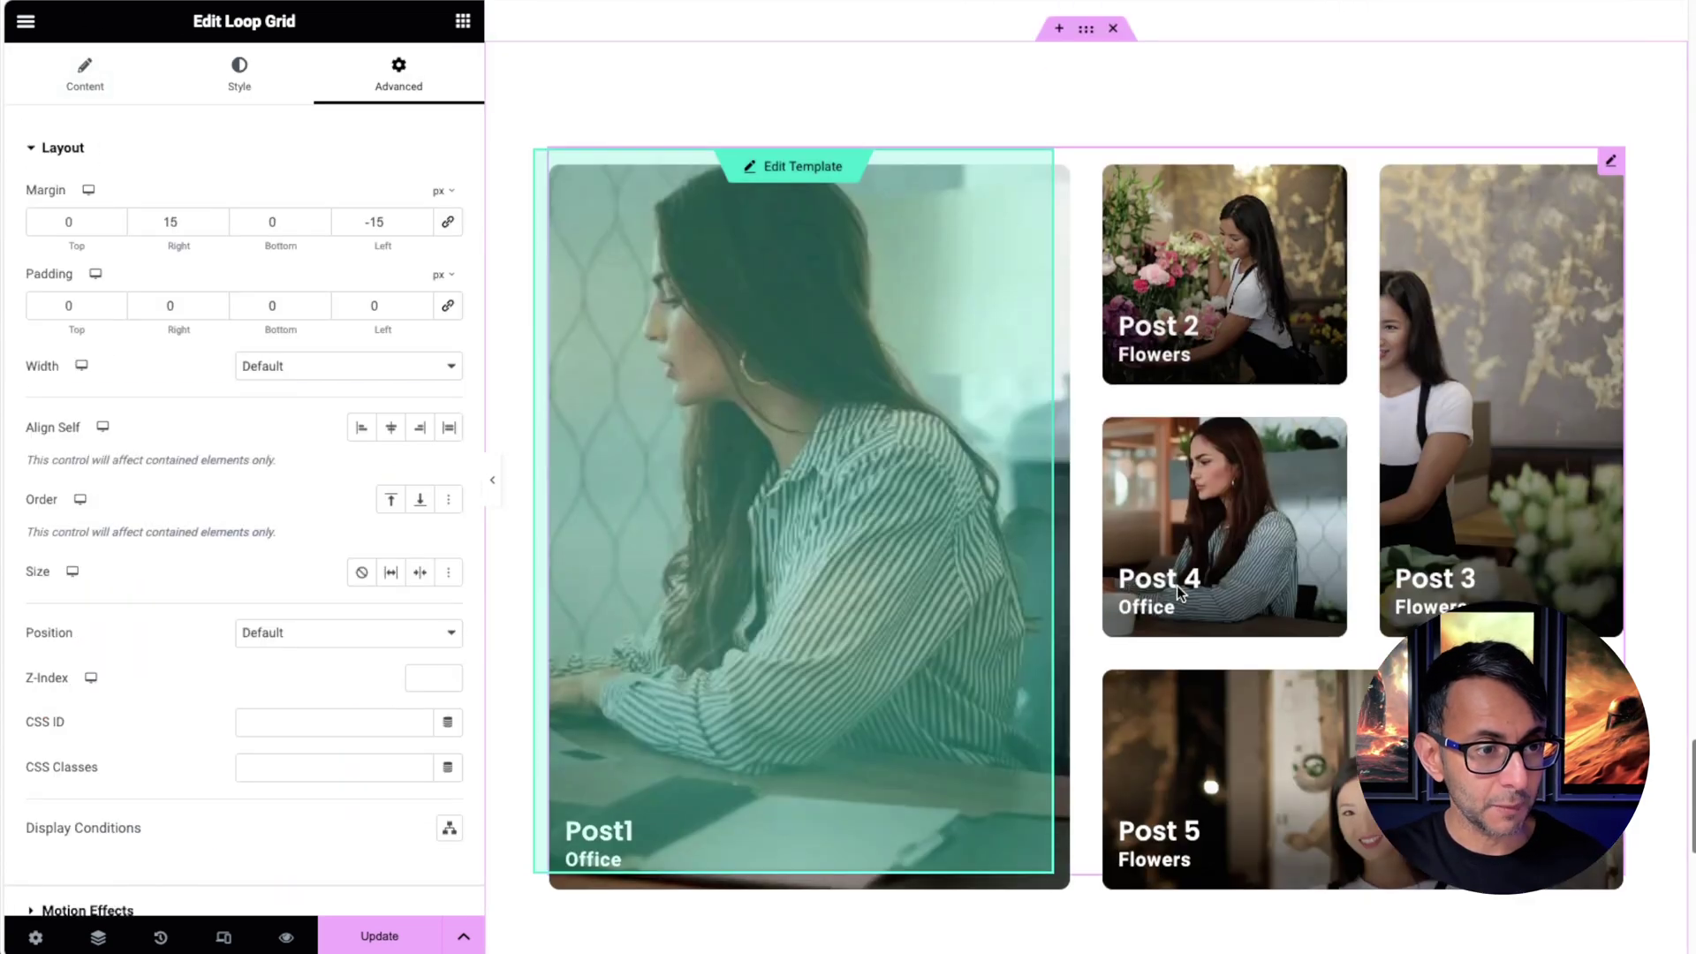
click(78, 89)
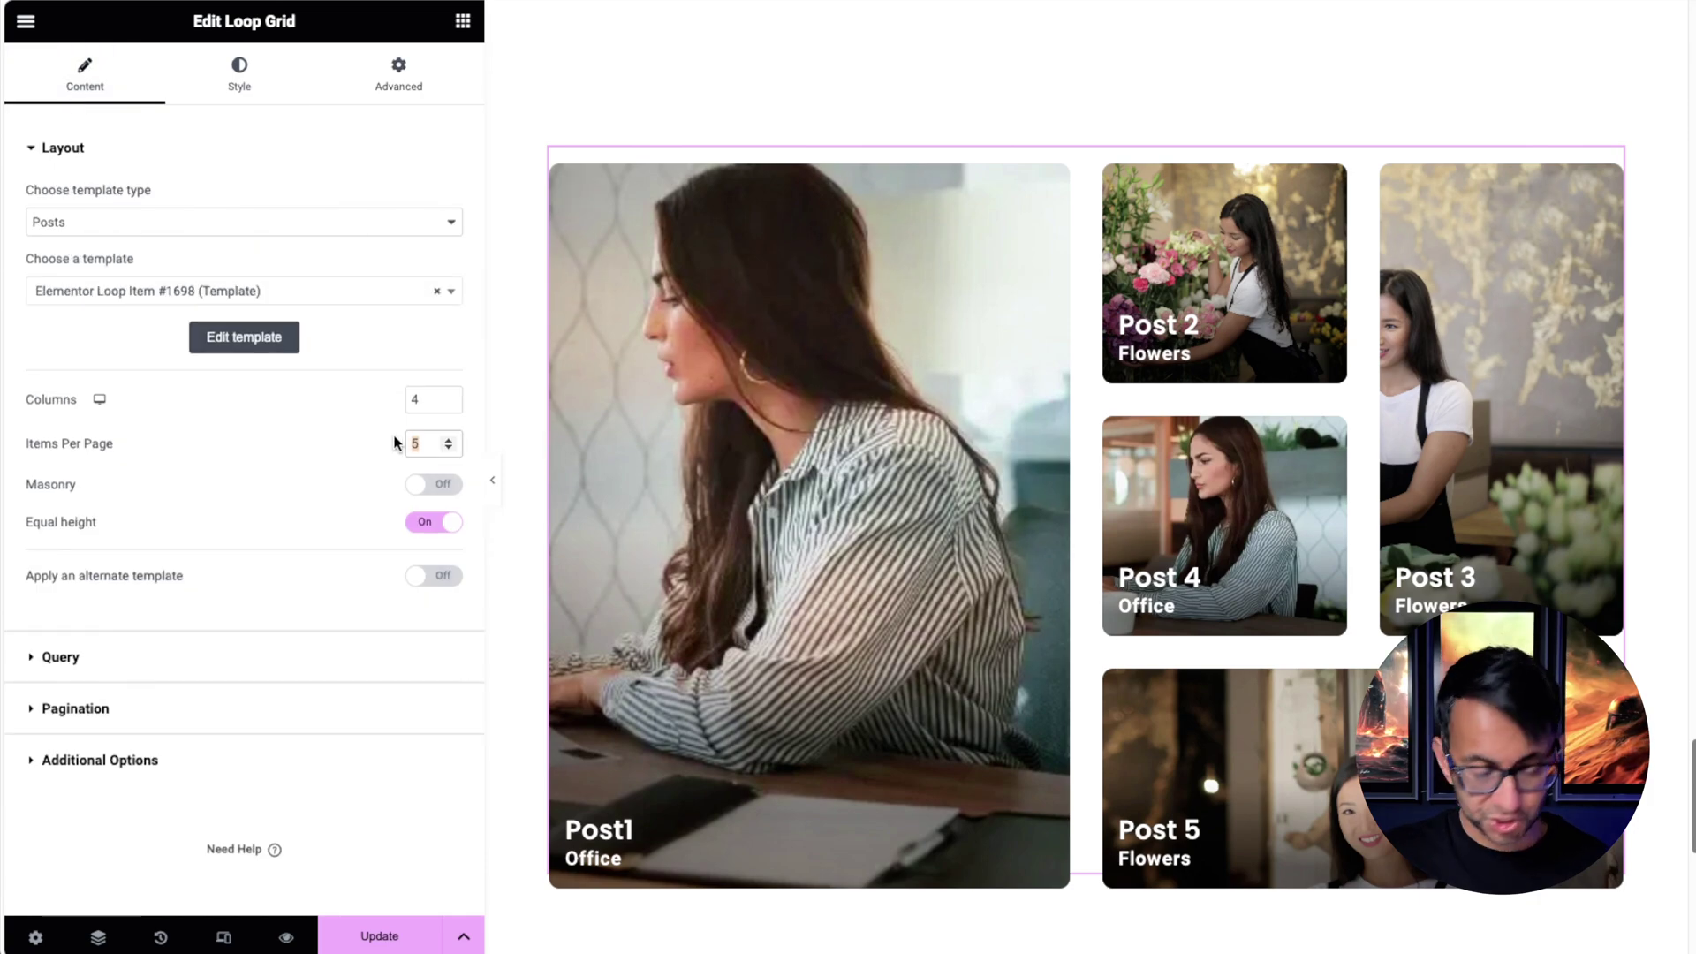
text(11)
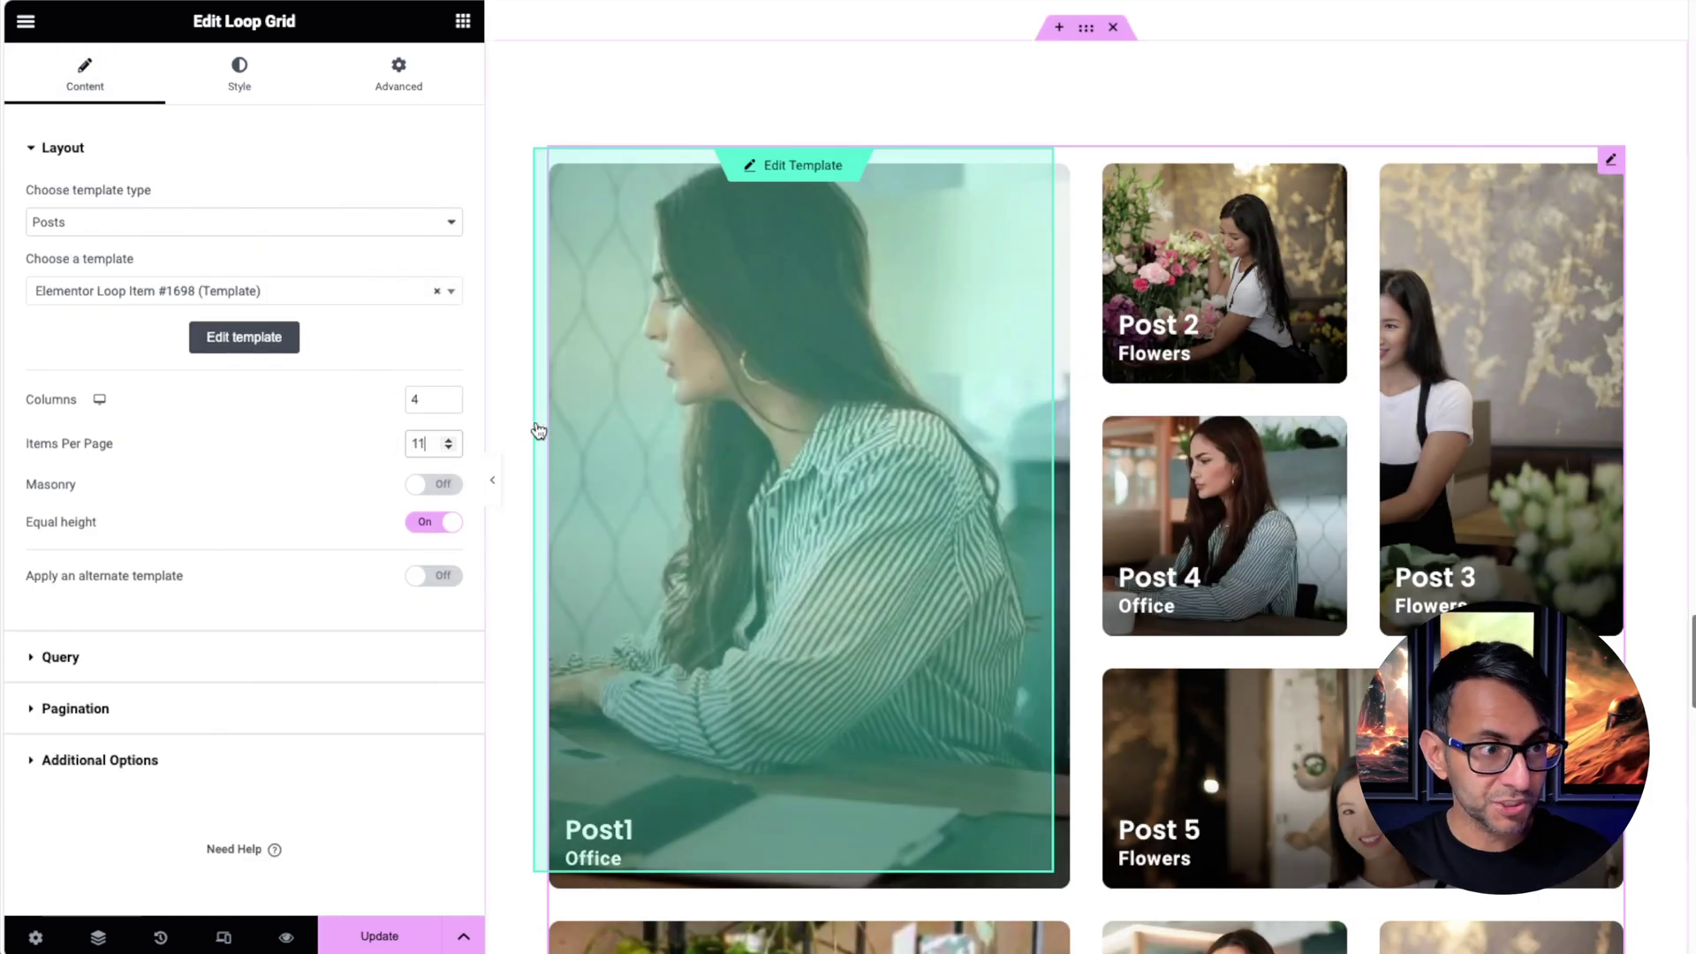
Step: Check the Custom CSS and scroll the canvas to confirm Posts 6–10 repeat the bento pattern
scroll(1519, 387, down, 2)
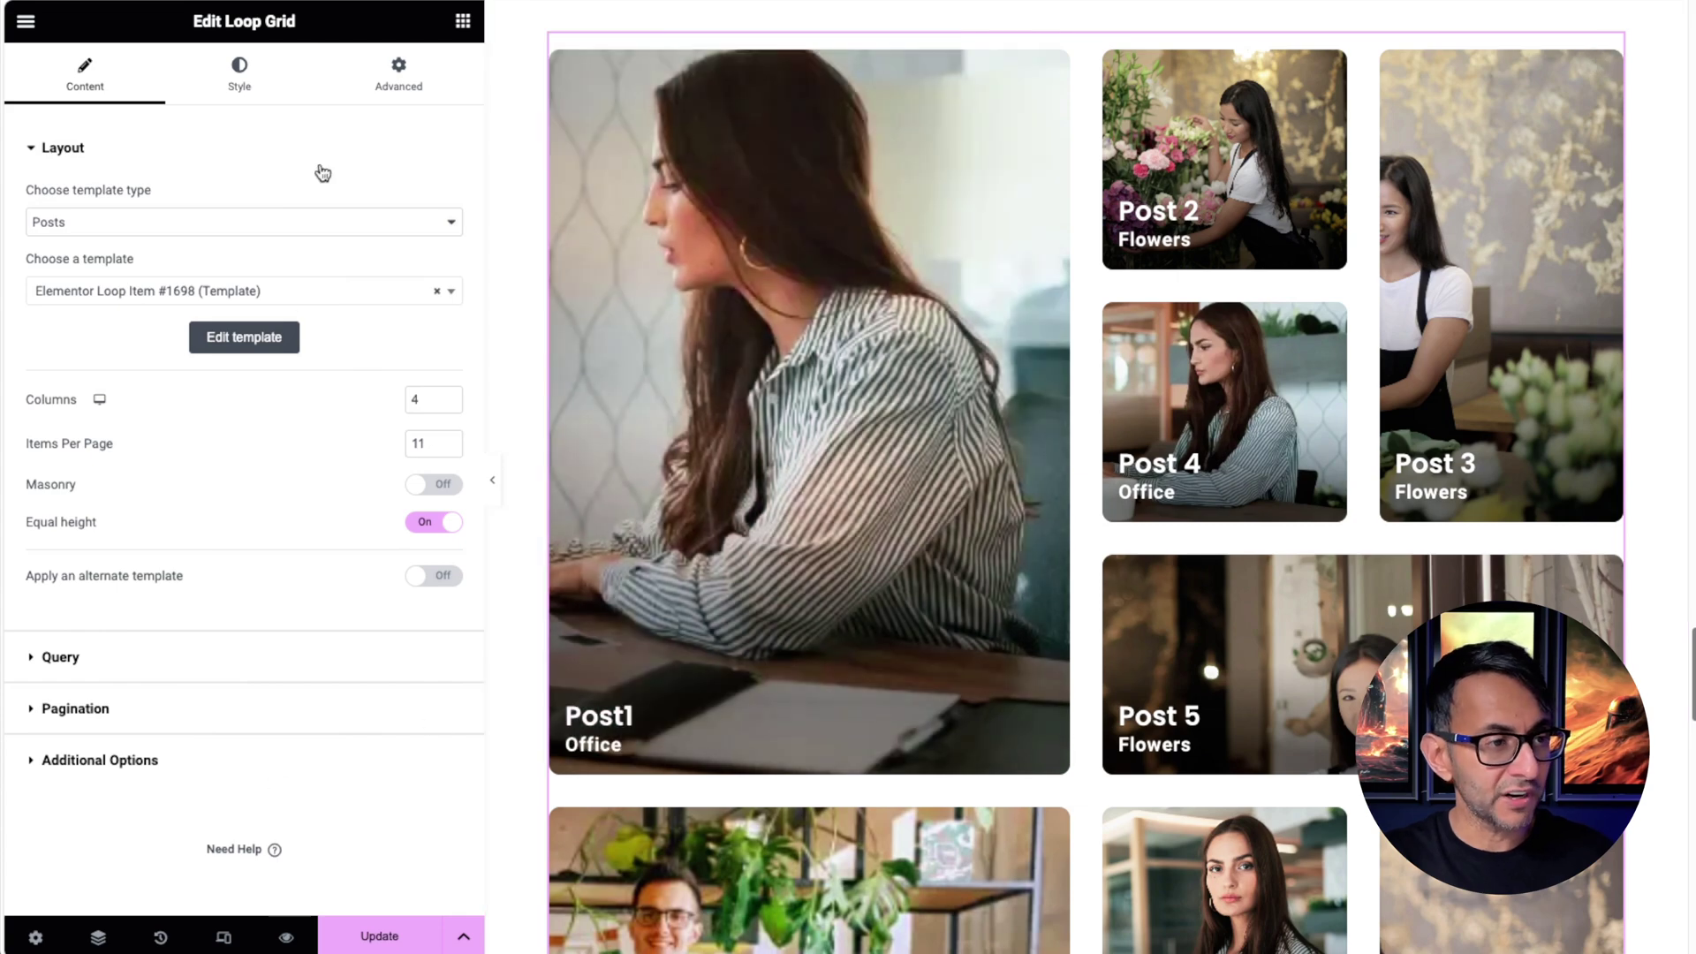
click(390, 85)
scroll(257, 768, down, 5)
click(227, 769)
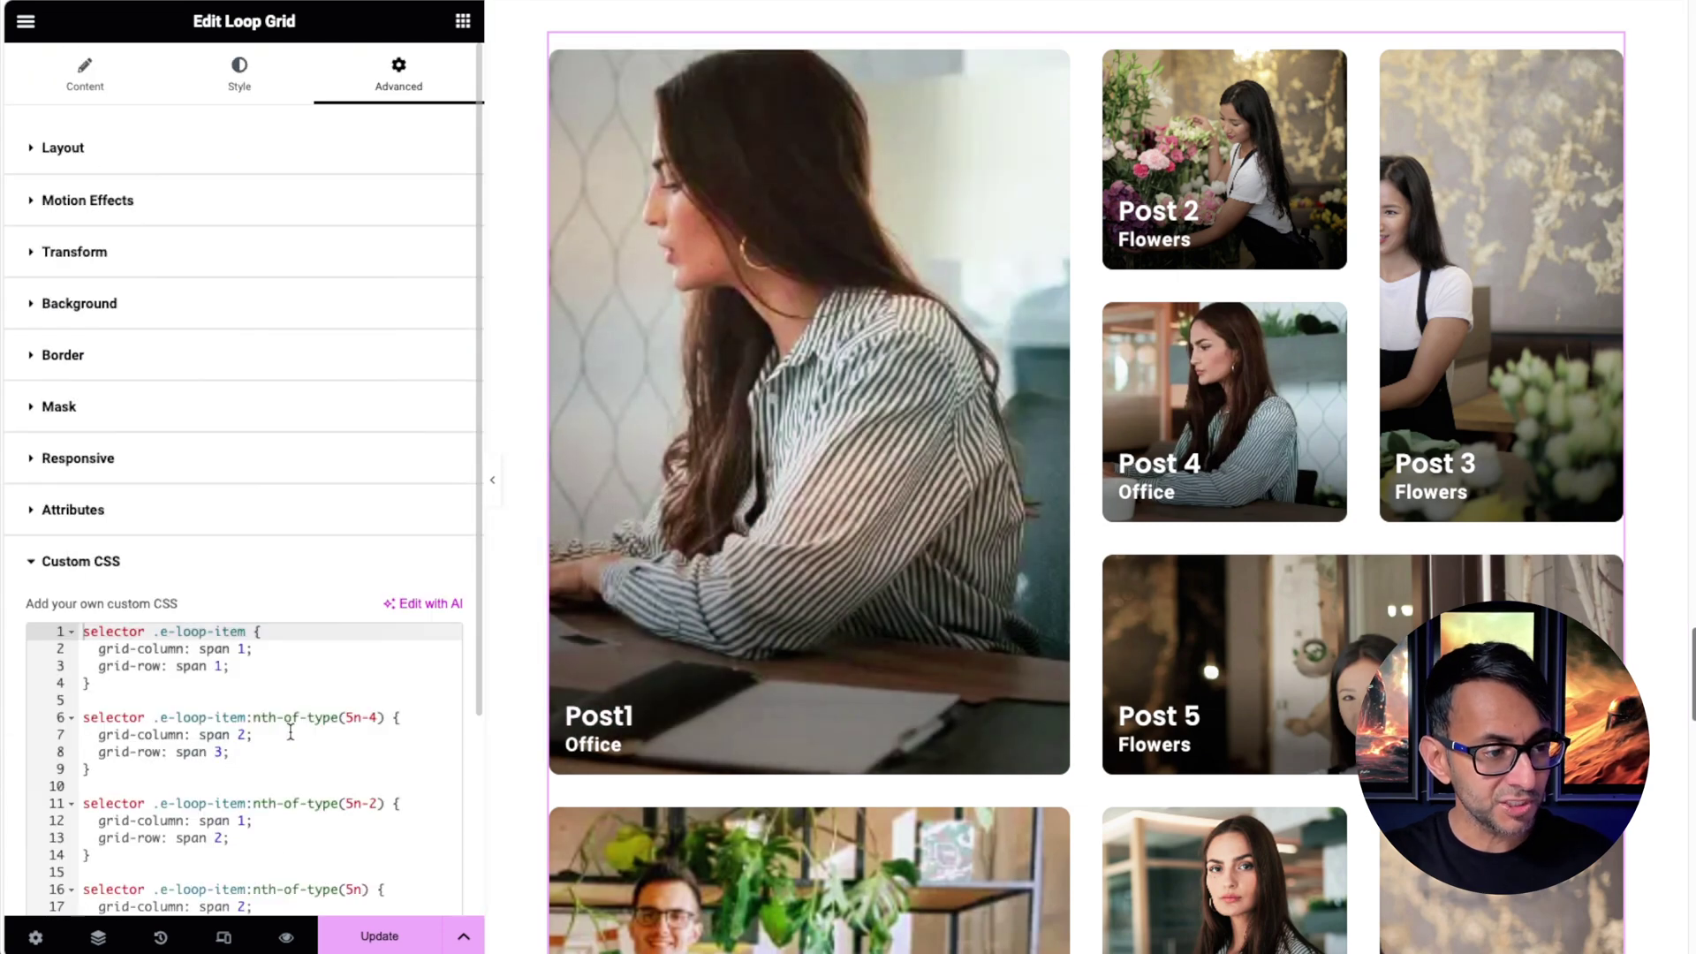
scroll(360, 701, down, 2)
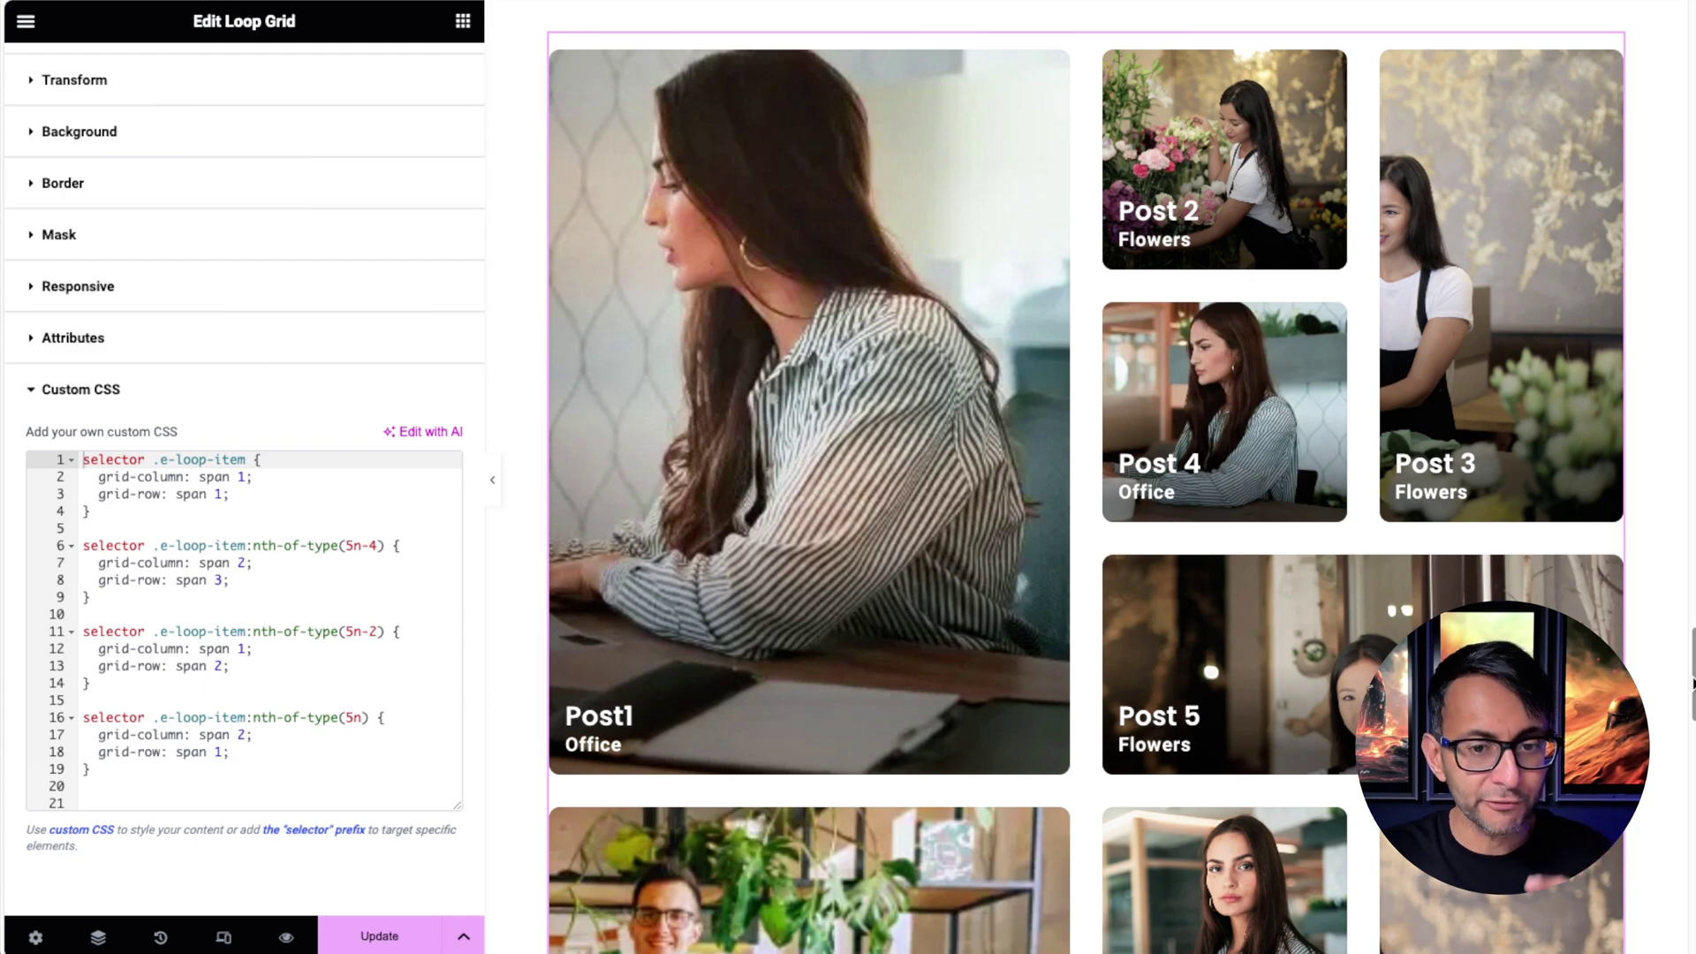
scroll(1086, 477, down, 1)
scroll(1087, 477, down, 7)
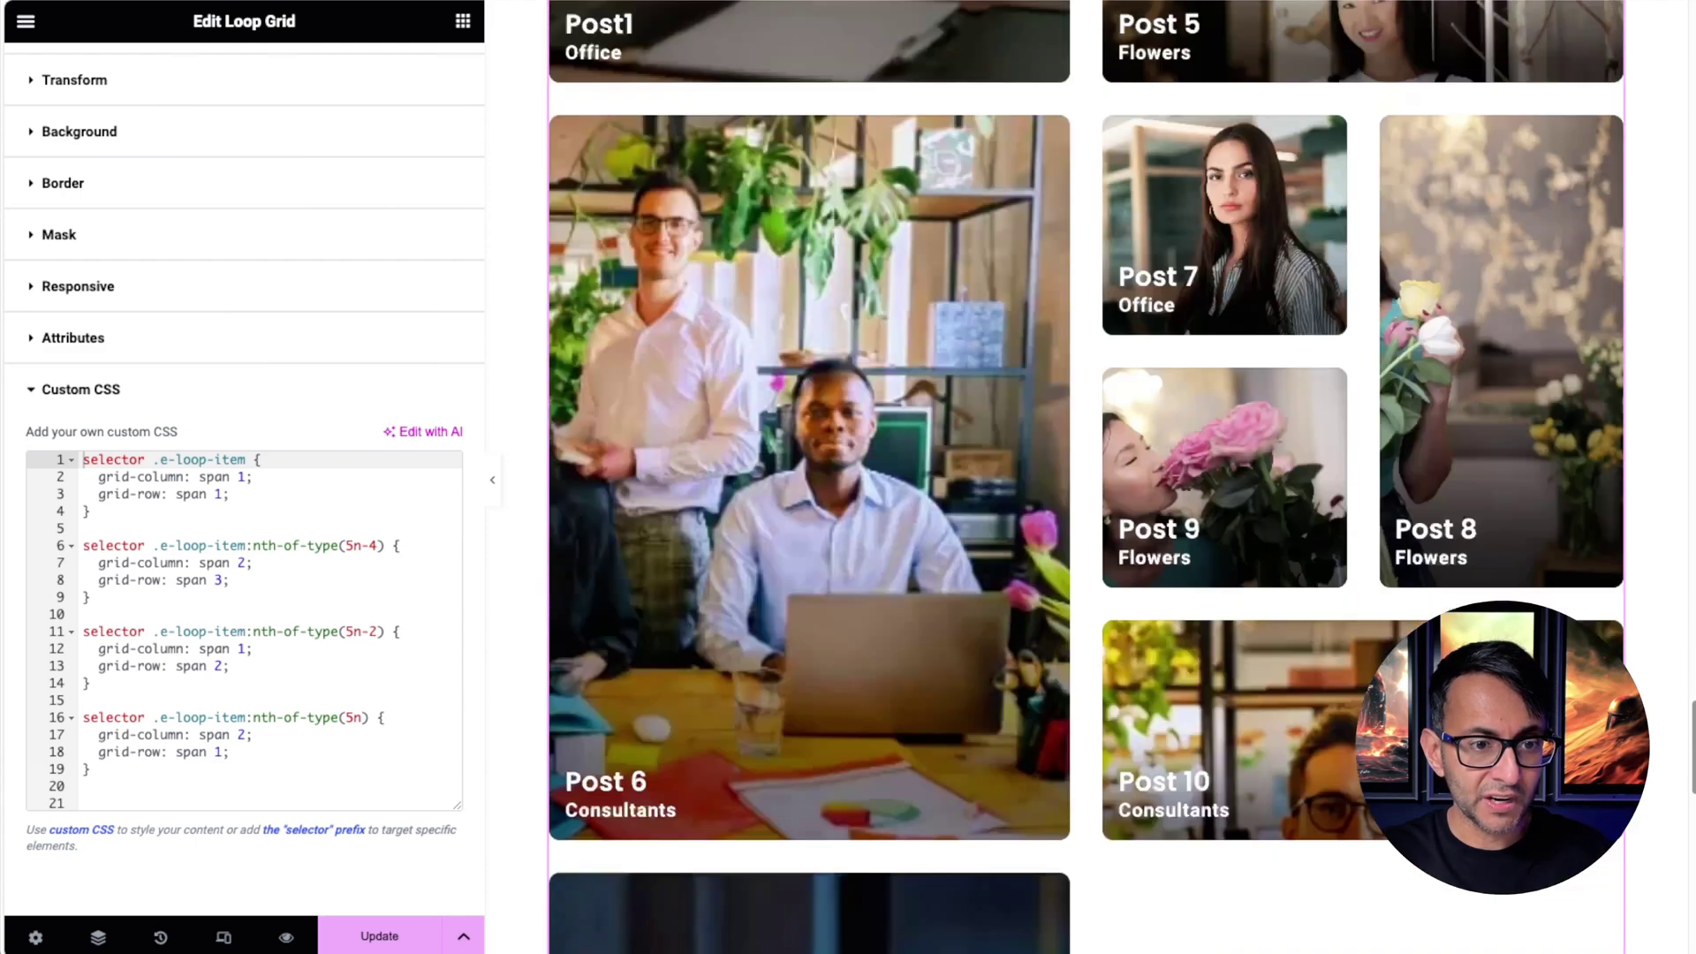
scroll(1086, 477, down, 1)
scroll(1087, 478, up, 1)
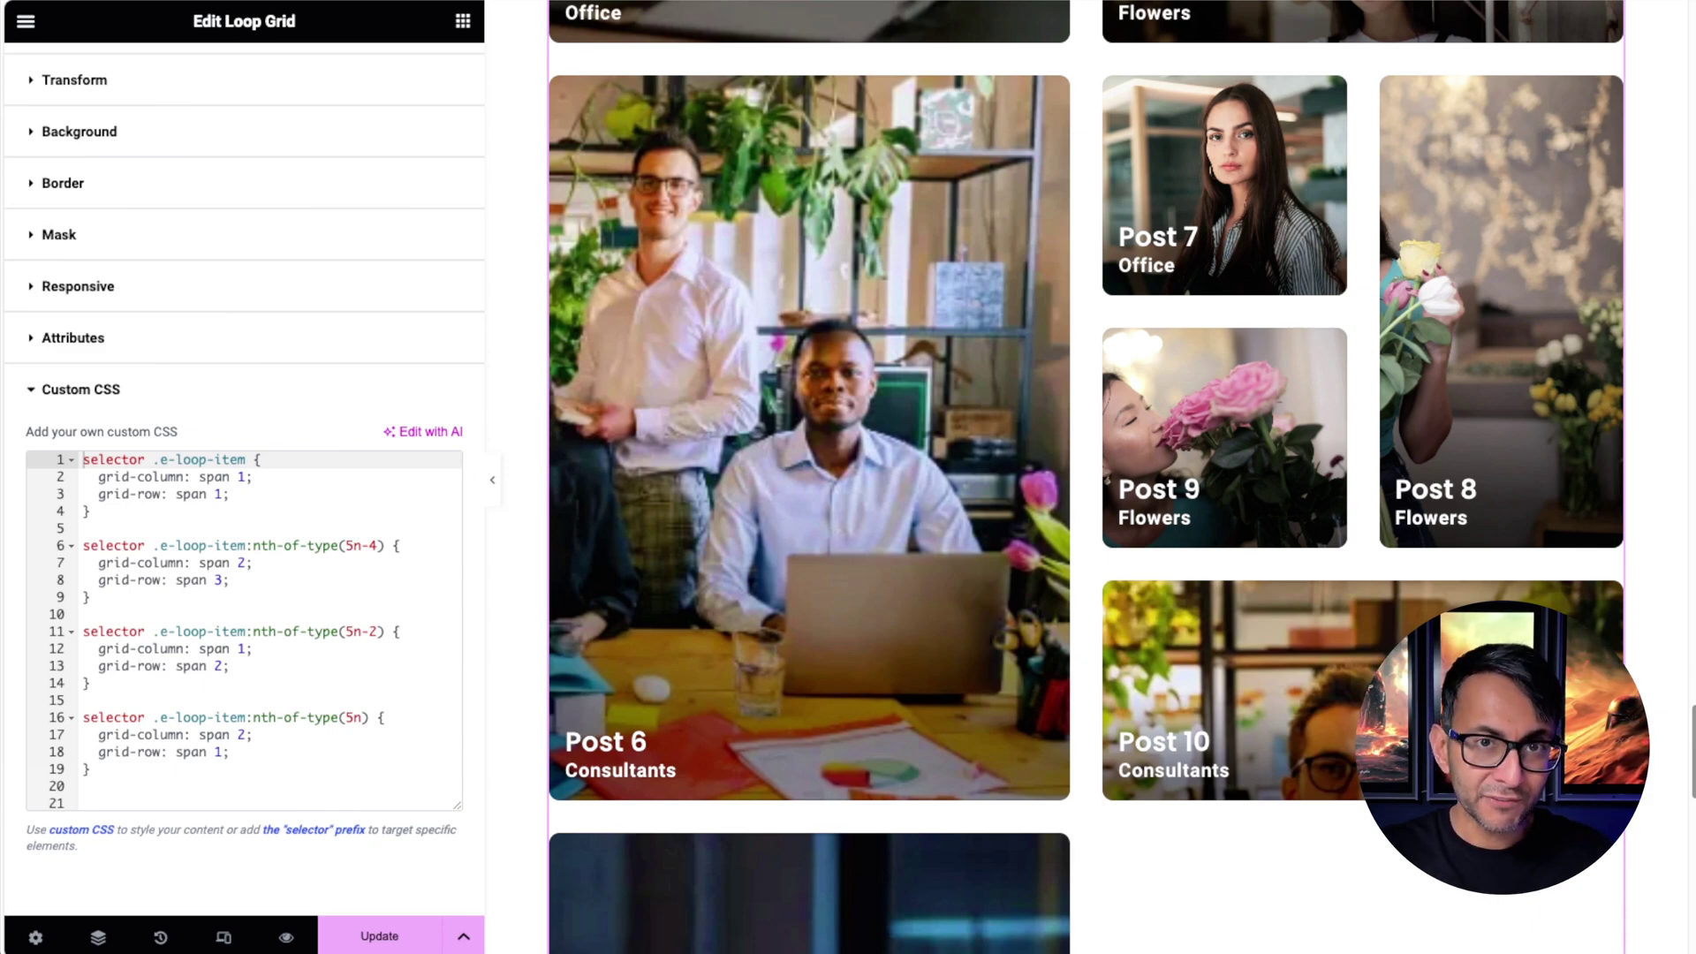
scroll(1087, 477, down, 8)
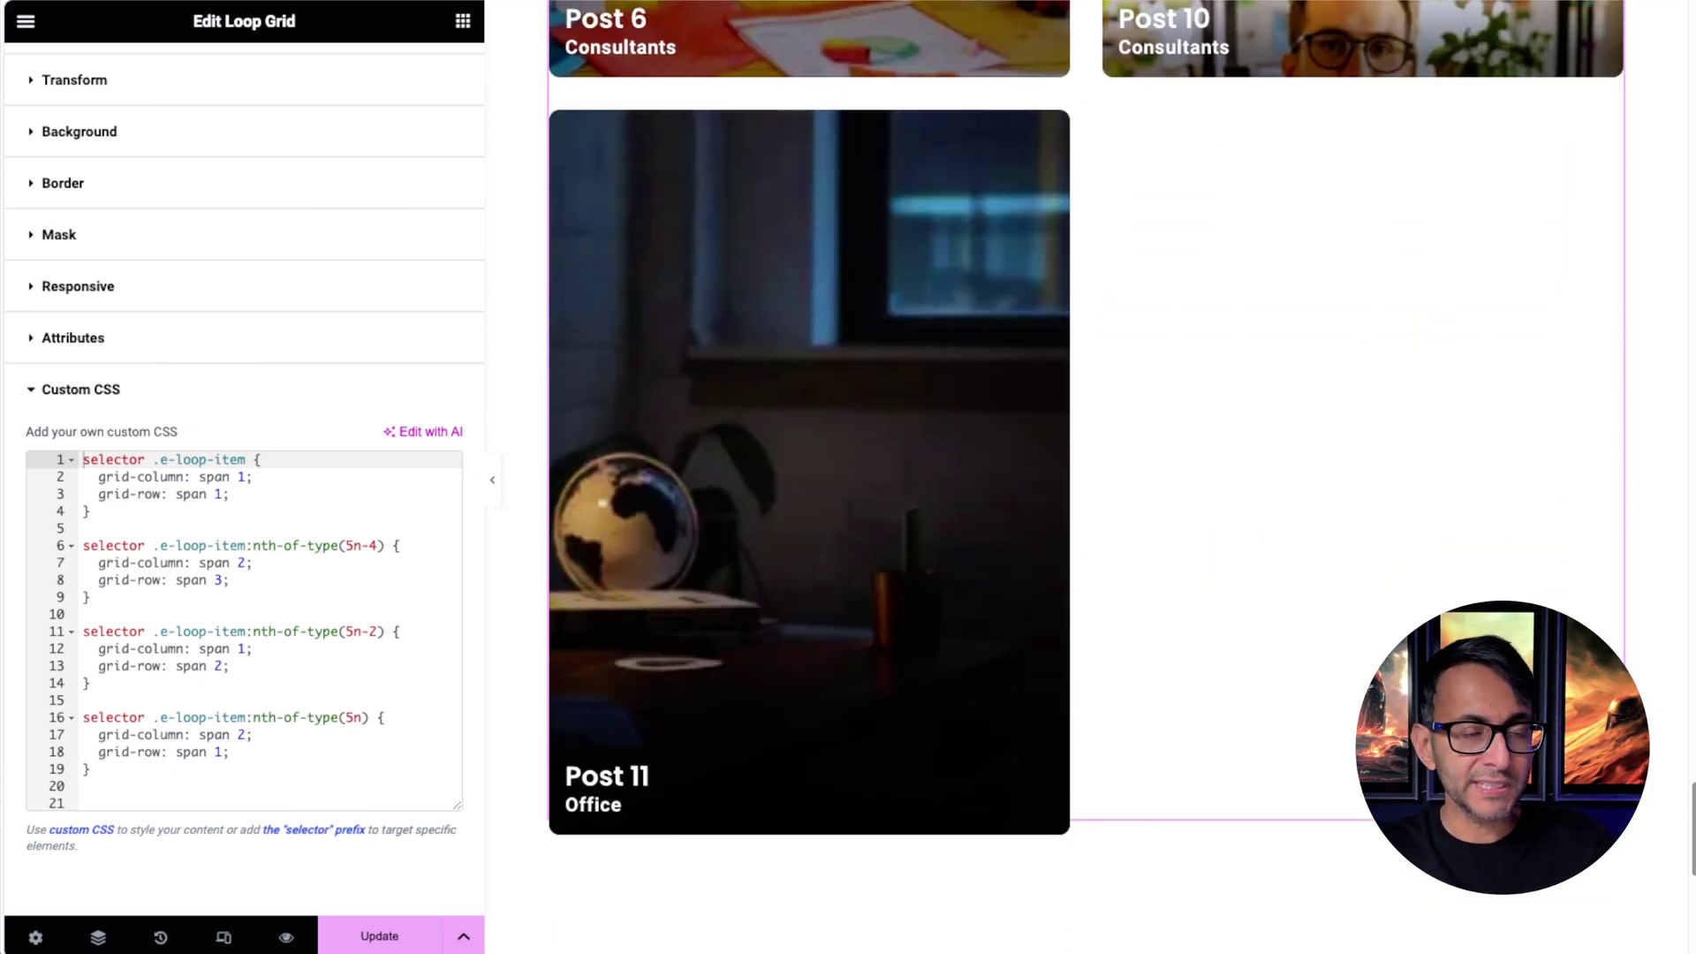
scroll(1086, 477, up, 8)
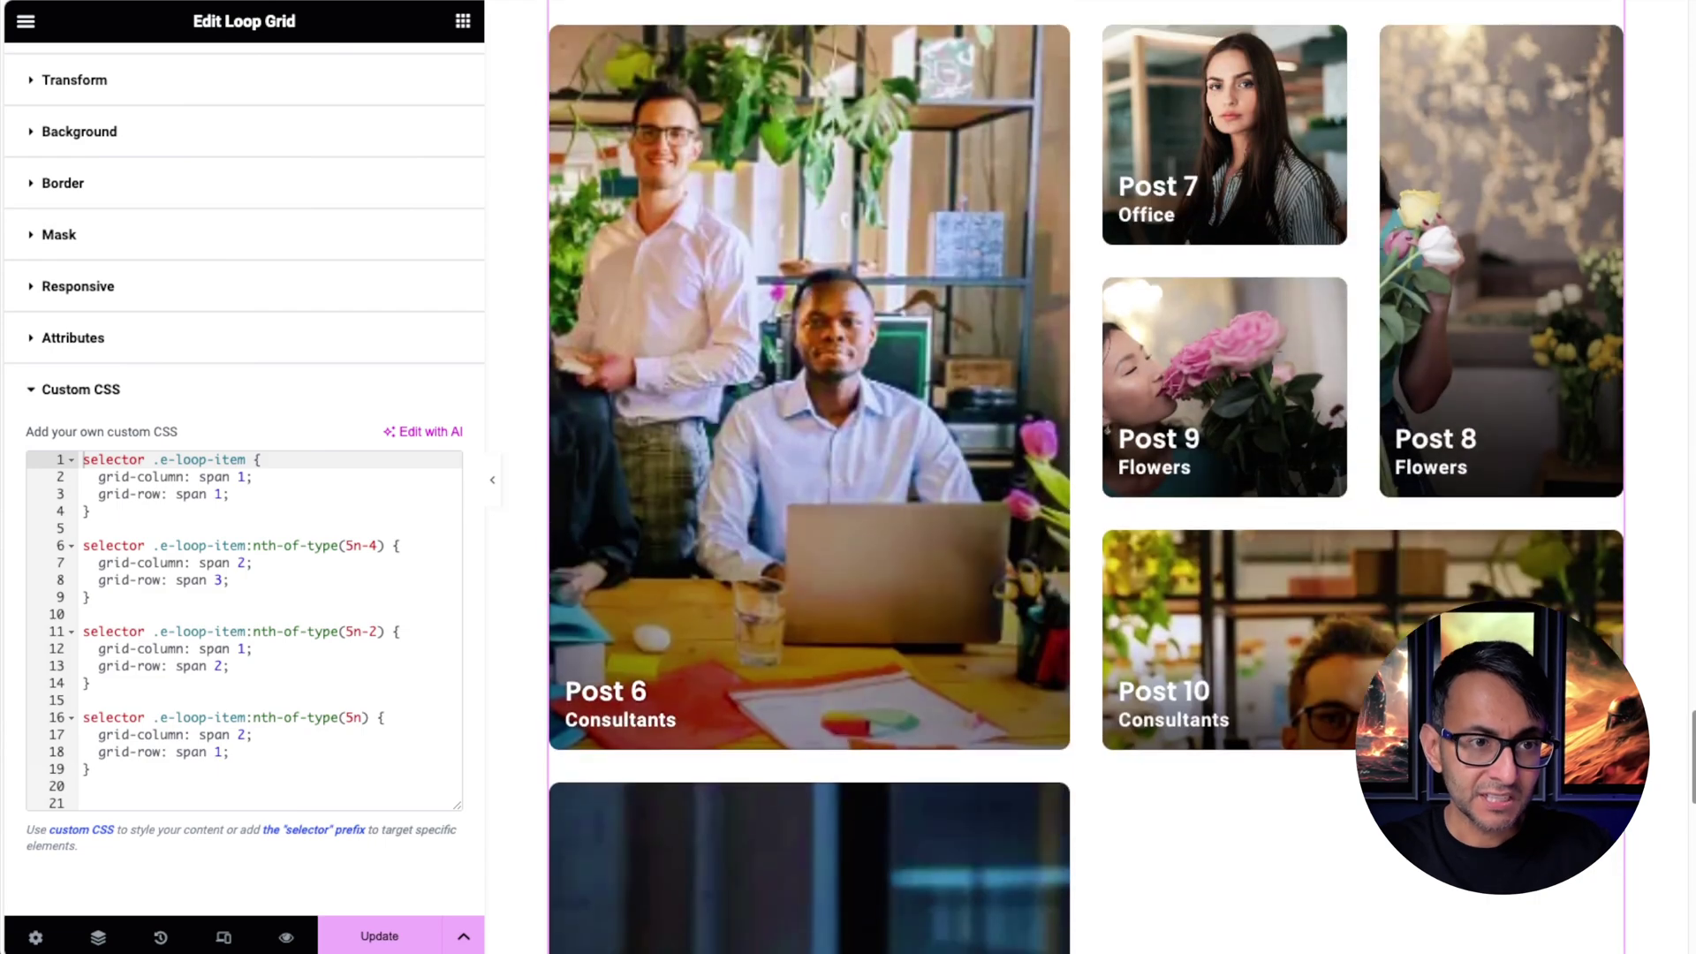
scroll(1087, 477, up, 8)
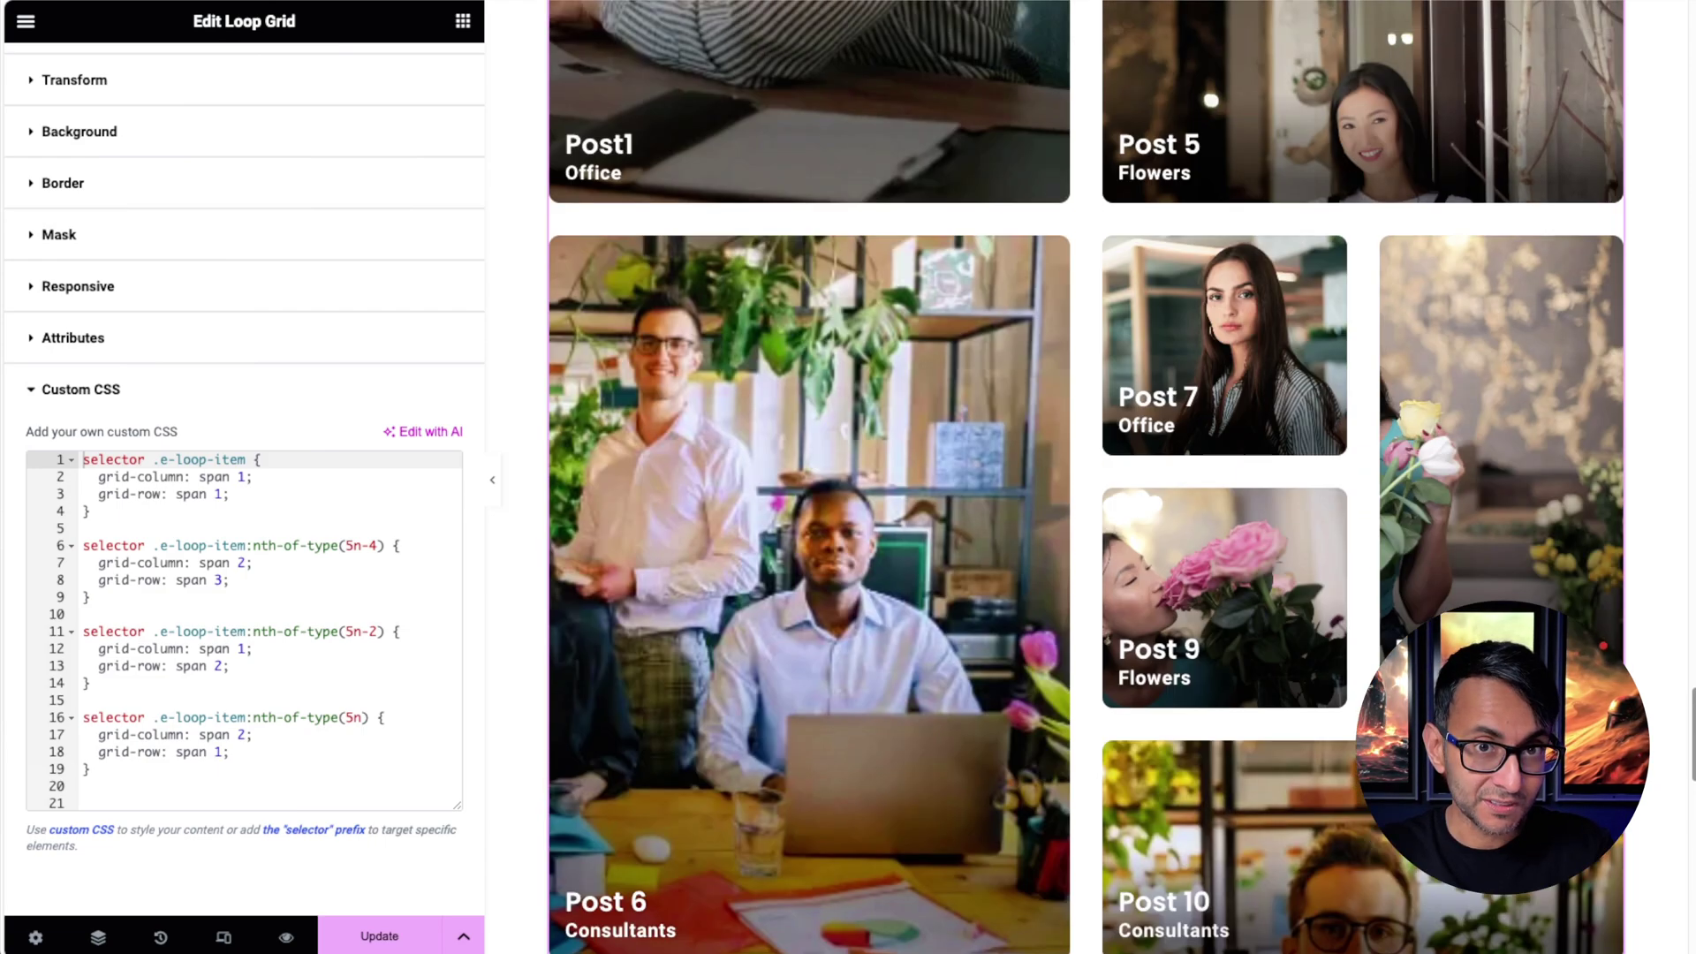